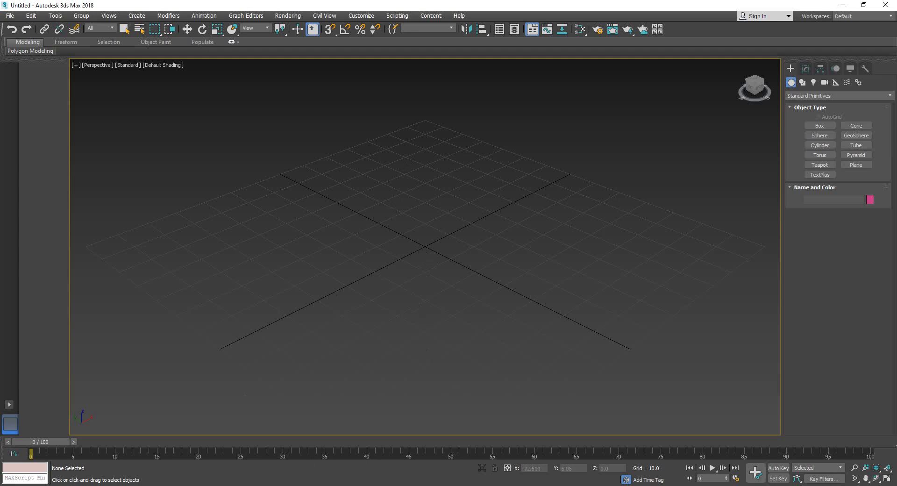
# Check which renderers are available in the Render Setup dialog, without changing the current one
pyautogui.click(288, 17)
pyautogui.click(301, 64)
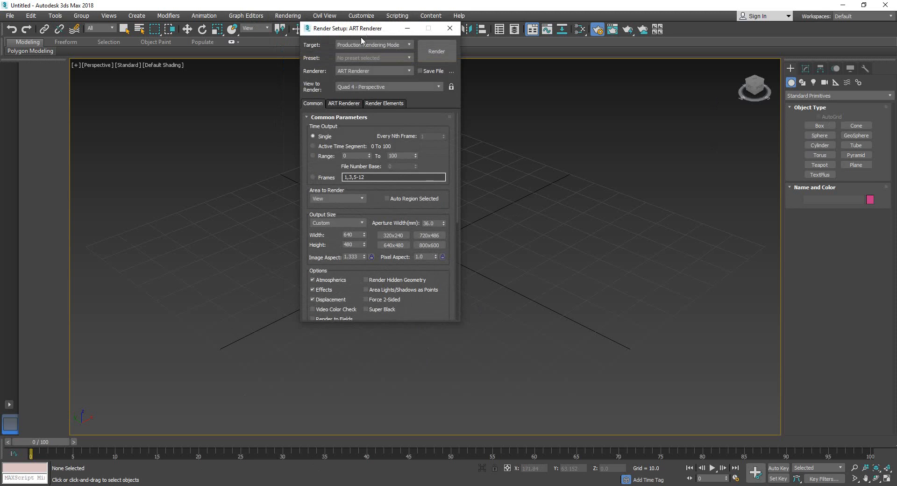
pyautogui.click(353, 186)
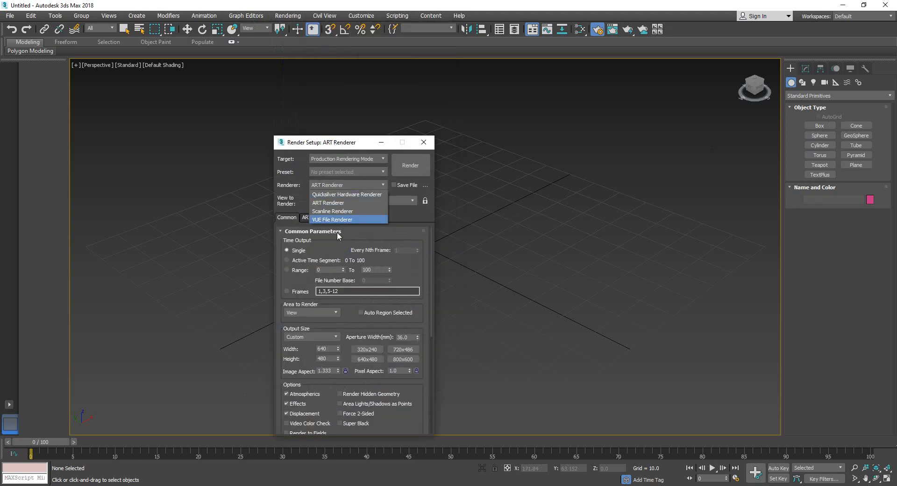
pyautogui.click(333, 144)
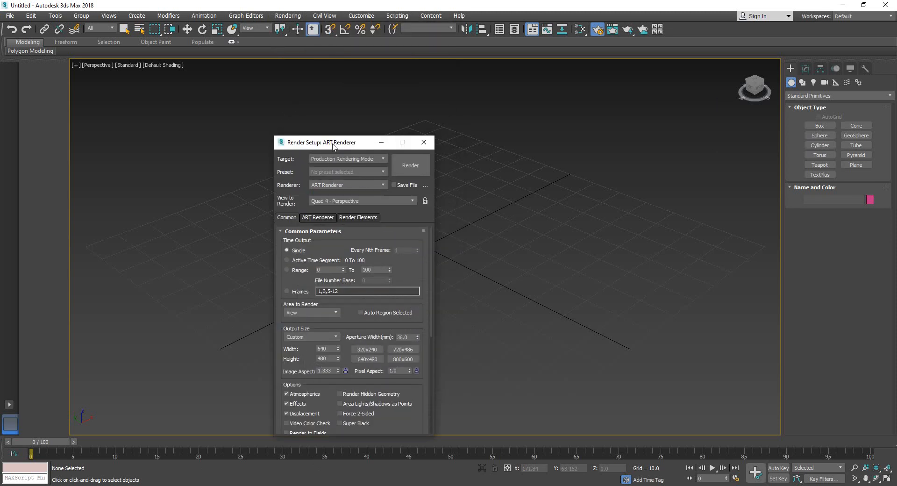
pyautogui.click(424, 142)
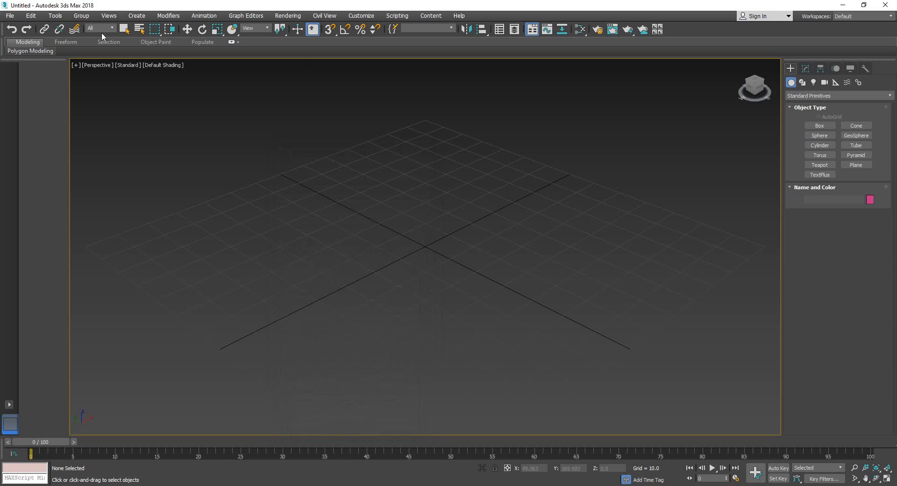
# Close 3ds Max without saving the scene and open the "V-Ray Next 5.00.05 for 3ds Max 2018 x64" folder in File Explorer
pyautogui.click(885, 5)
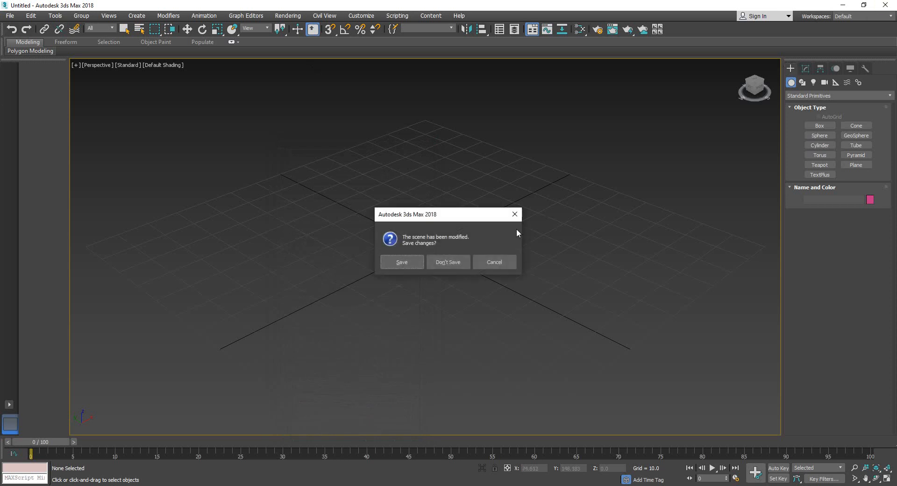
pyautogui.click(456, 263)
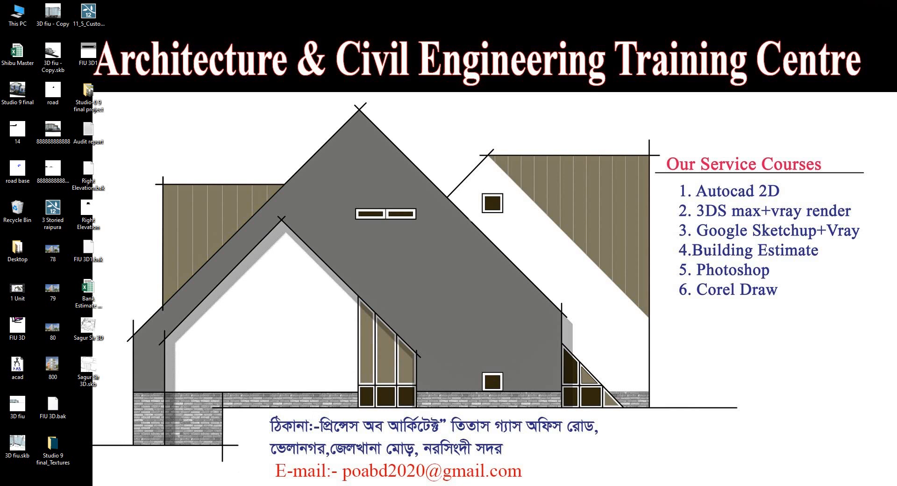
pyautogui.moveTo(220, 485)
pyautogui.click(219, 458)
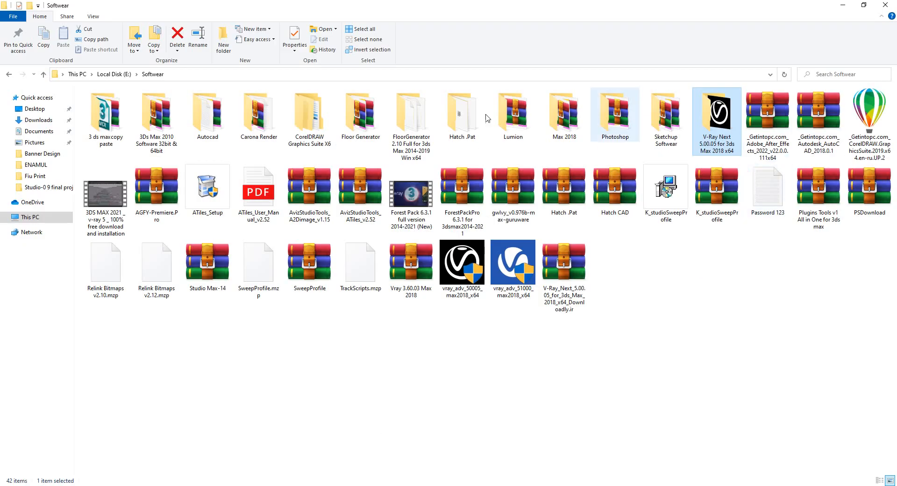
pyautogui.doubleClick(708, 123)
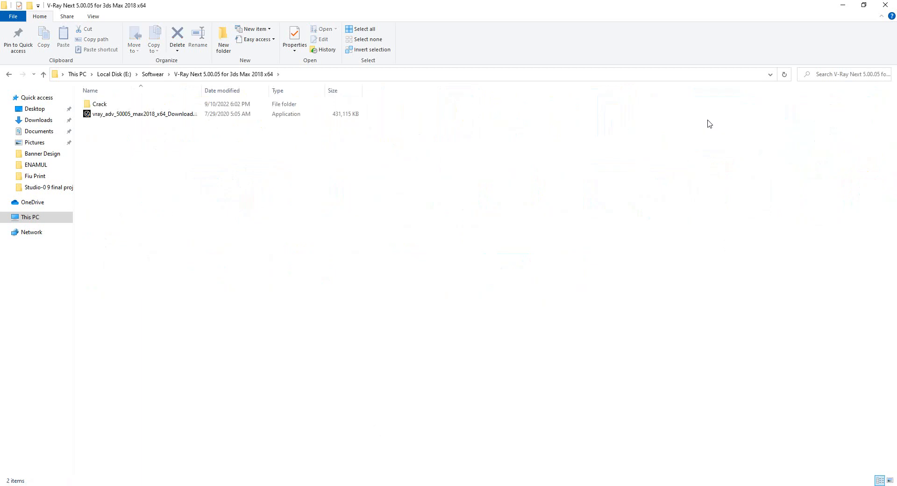
# Run the vray_adv_50005_max2018_x64 installer as administrator, accept the license agreement and start the installation
pyautogui.click(124, 118)
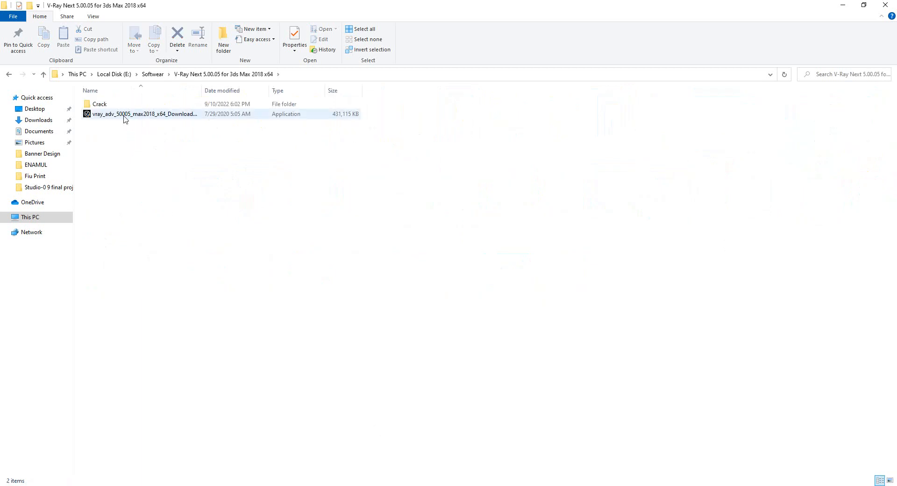
pyautogui.rightClick(124, 117)
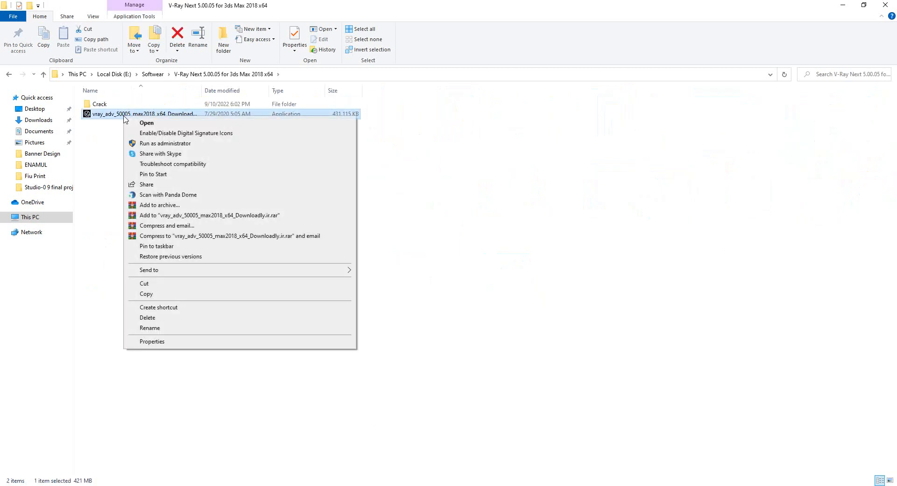
pyautogui.click(164, 144)
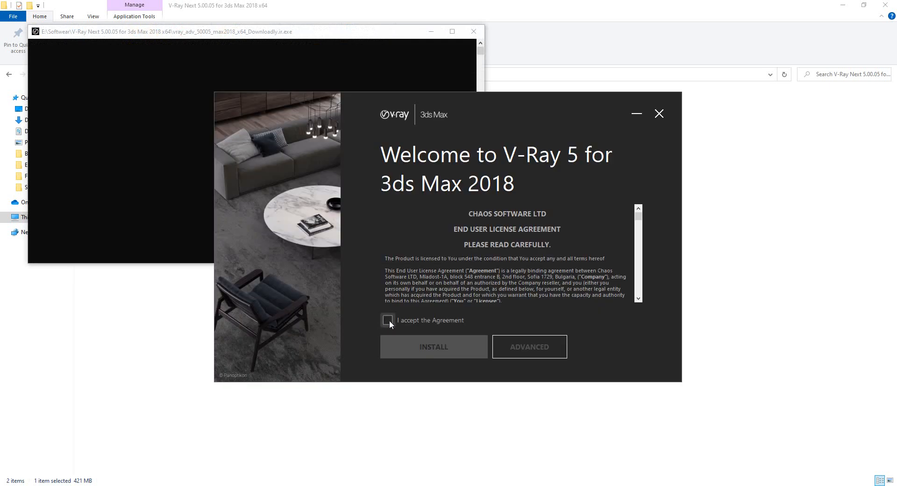
pyautogui.click(388, 320)
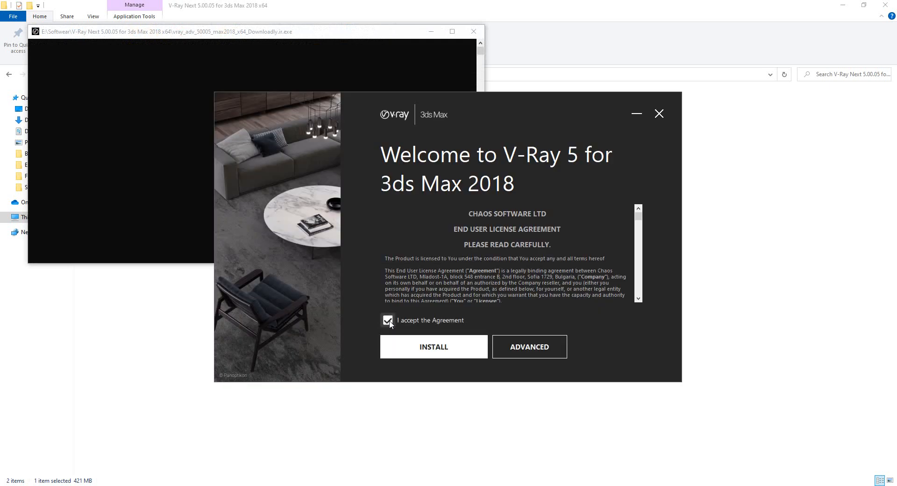
pyautogui.click(432, 350)
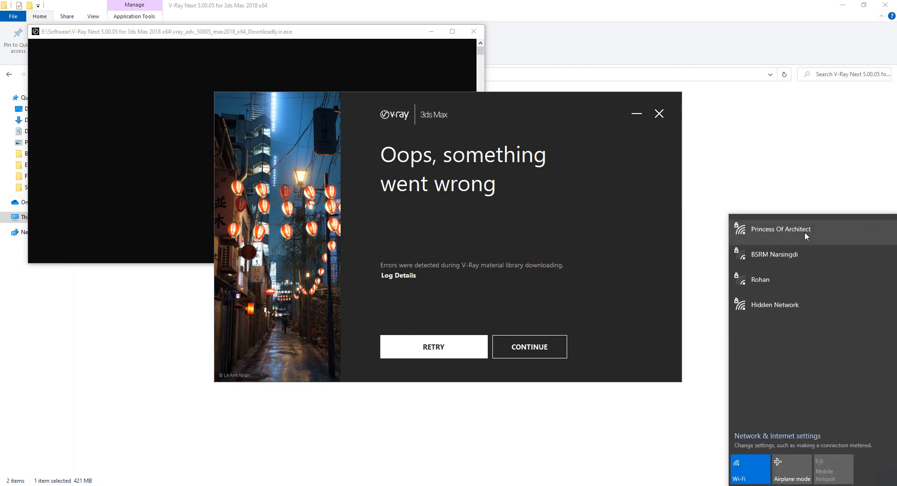
# Connect the computer to the "Princess Of Architect" Wi-Fi network and retry the V-Ray material library download
pyautogui.click(805, 232)
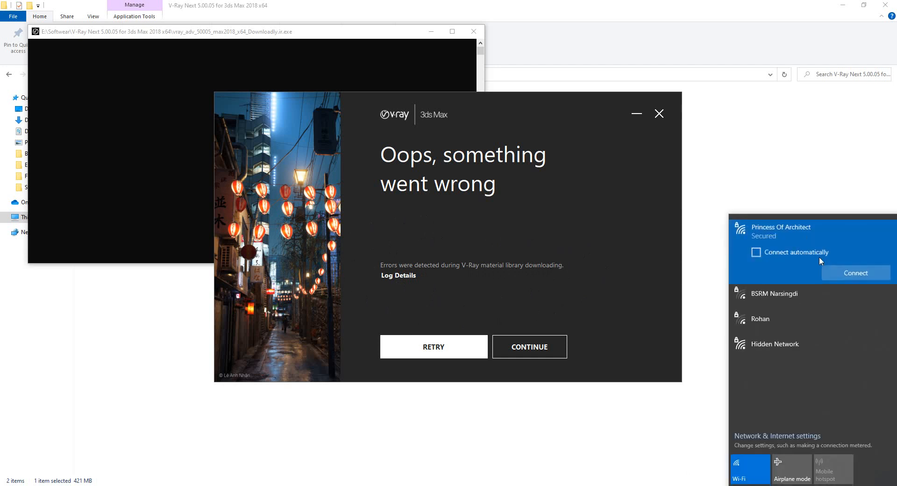
pyautogui.click(850, 274)
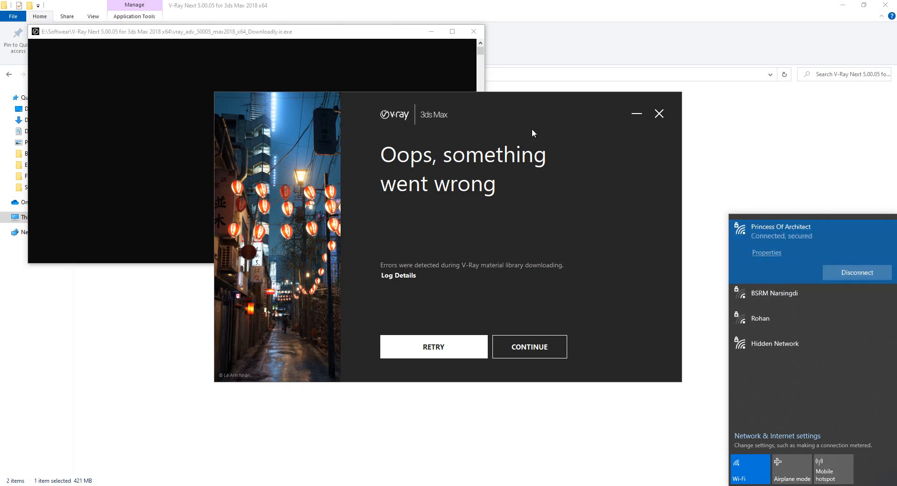
pyautogui.click(480, 102)
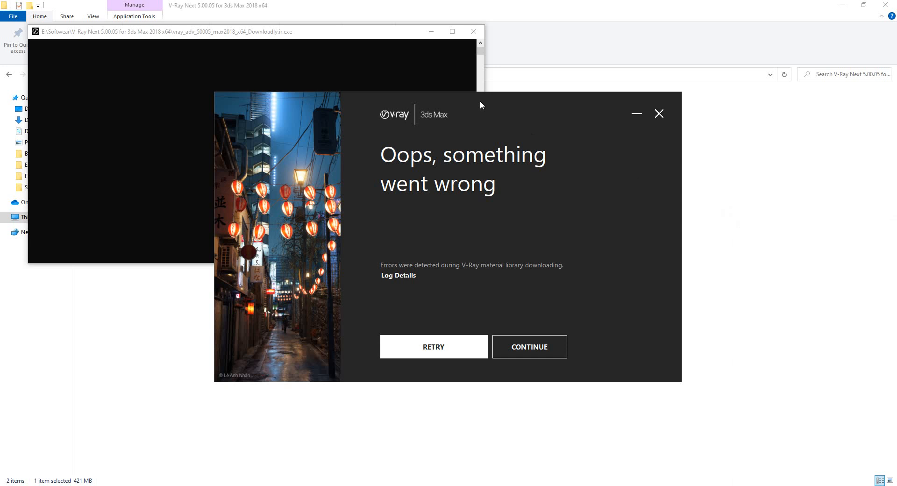
pyautogui.click(423, 348)
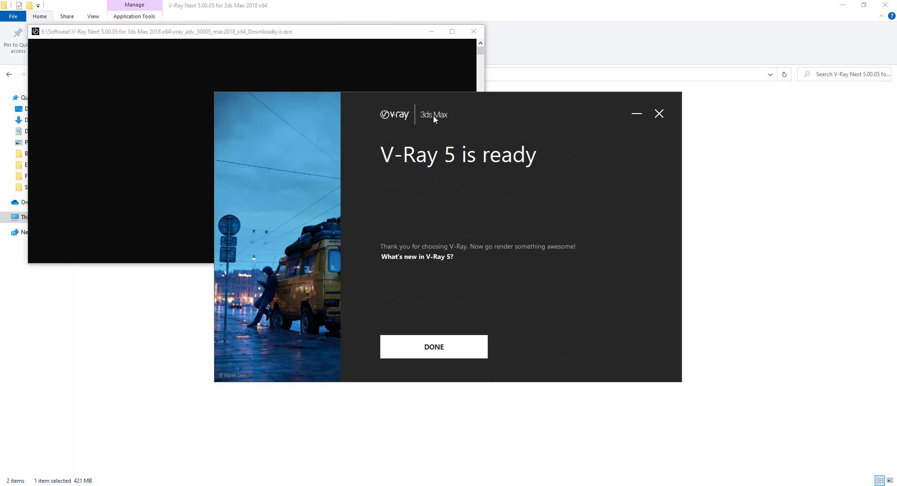
# Finish the V-Ray 5 installer and minimize the browser and installer folder windows
pyautogui.click(450, 353)
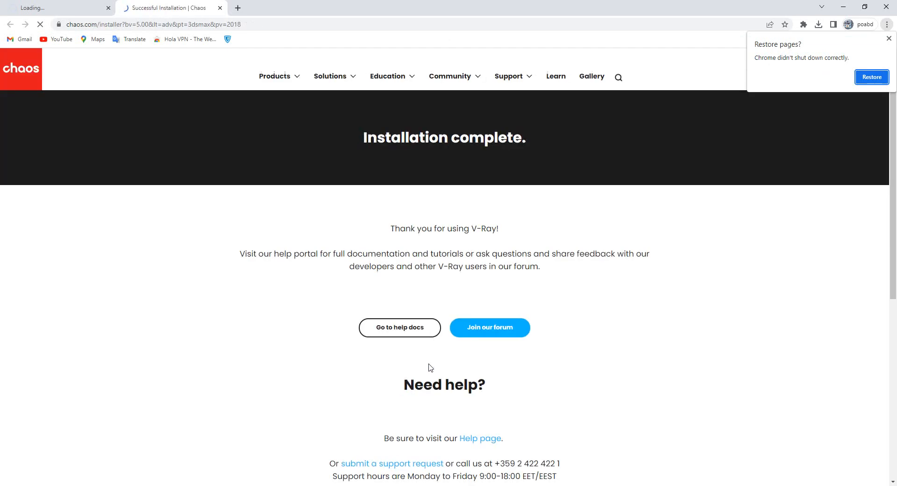
pyautogui.click(843, 10)
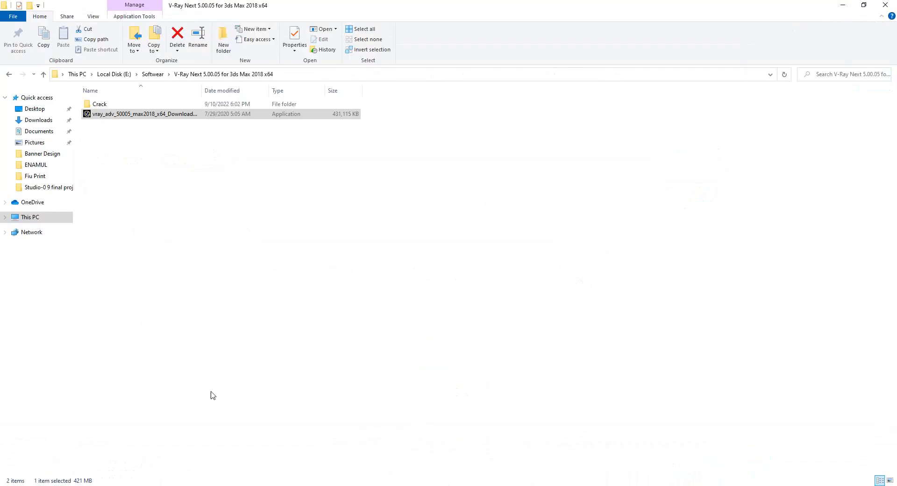
pyautogui.click(843, 5)
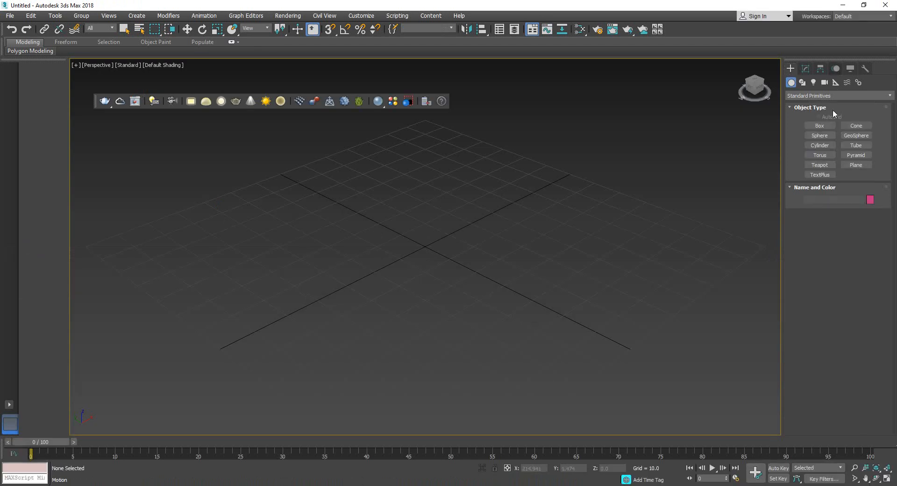
# Dock the floating V-Ray toolbar vertically beside the viewport and change the current renderer to V-Ray
pyautogui.moveTo(95, 101); pyautogui.dragTo(1, 51)
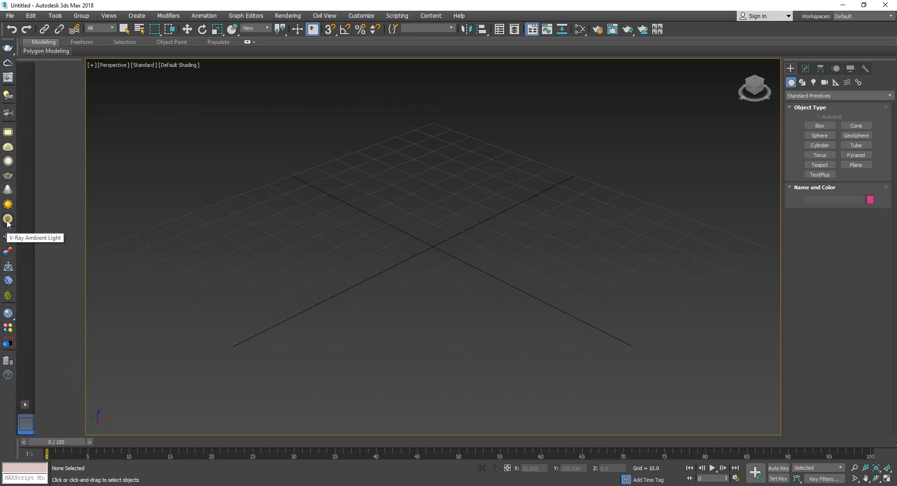
pyautogui.click(9, 313)
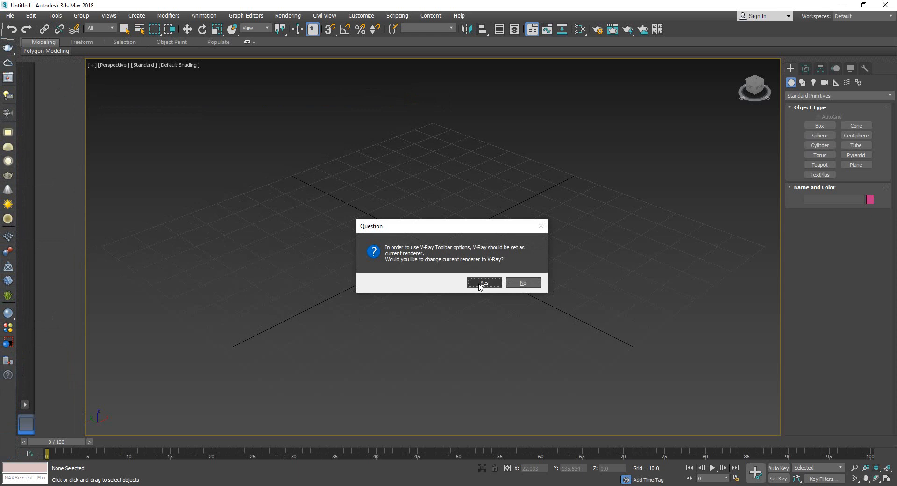
pyautogui.click(484, 283)
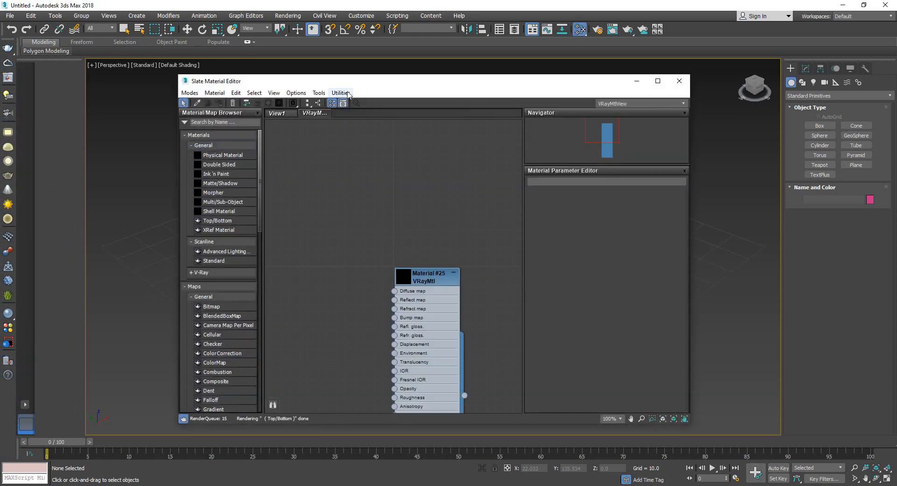
# Expand the V-Ray materials group in the Slate Material Editor and switch to the Compact Material Editor
pyautogui.moveTo(351, 84); pyautogui.dragTo(305, 84)
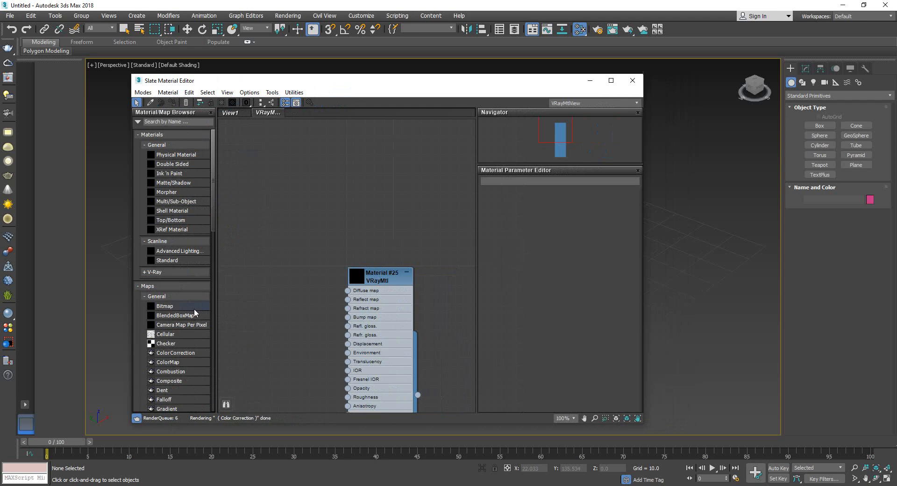
pyautogui.click(159, 272)
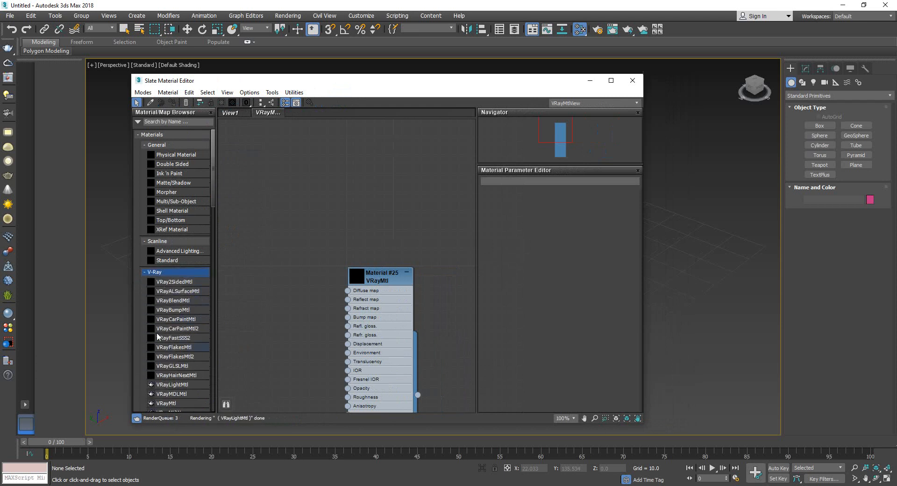
pyautogui.click(142, 93)
pyautogui.click(161, 103)
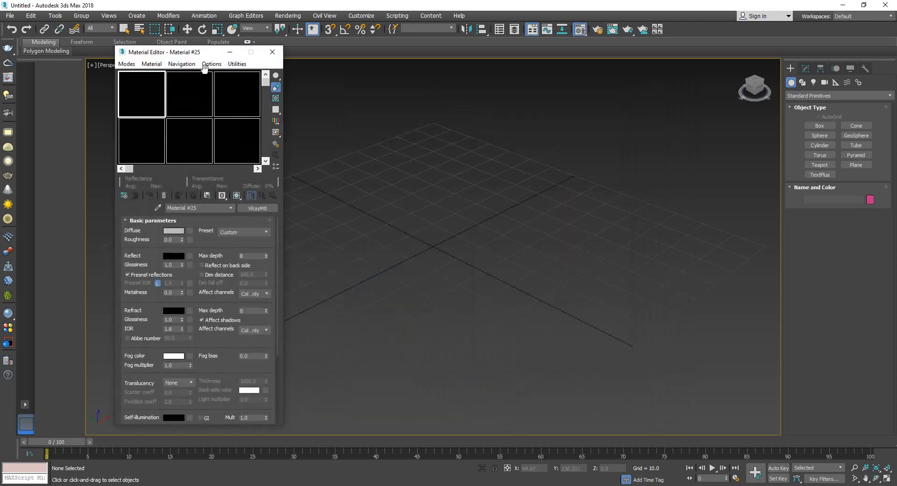
# Move the Compact Material Editor aside and set its sample slots to 6 X 4 Sample Windows
pyautogui.moveTo(142, 54); pyautogui.dragTo(483, 88)
pyautogui.rightClick(483, 135)
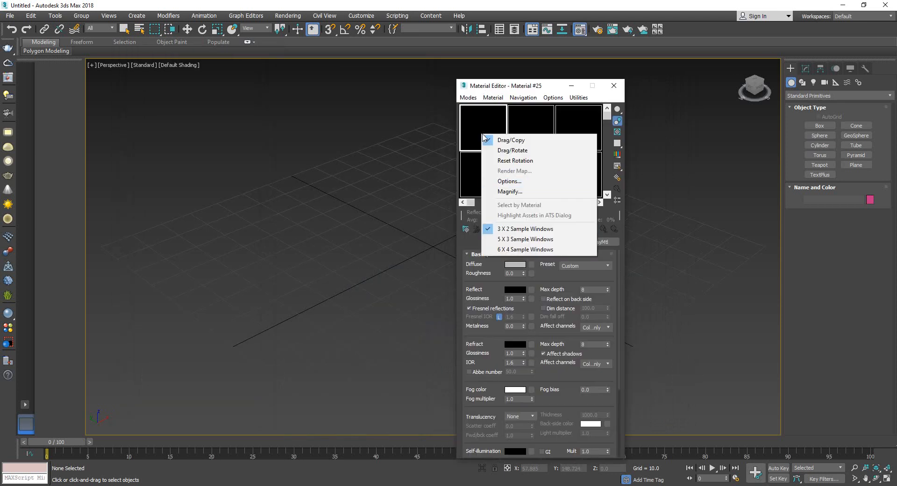
pyautogui.click(520, 249)
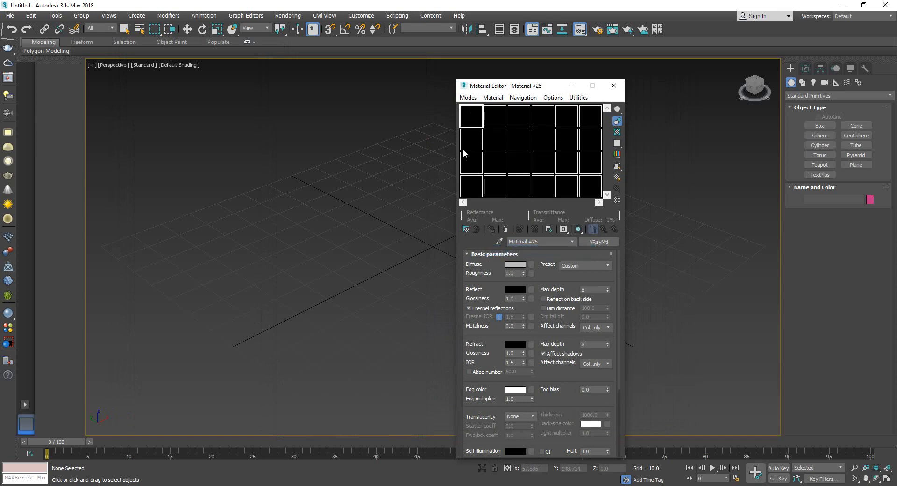
# Check the V-Ray 5 entries among the available renderers in Render Setup and close the dialog
pyautogui.click(288, 16)
pyautogui.click(298, 65)
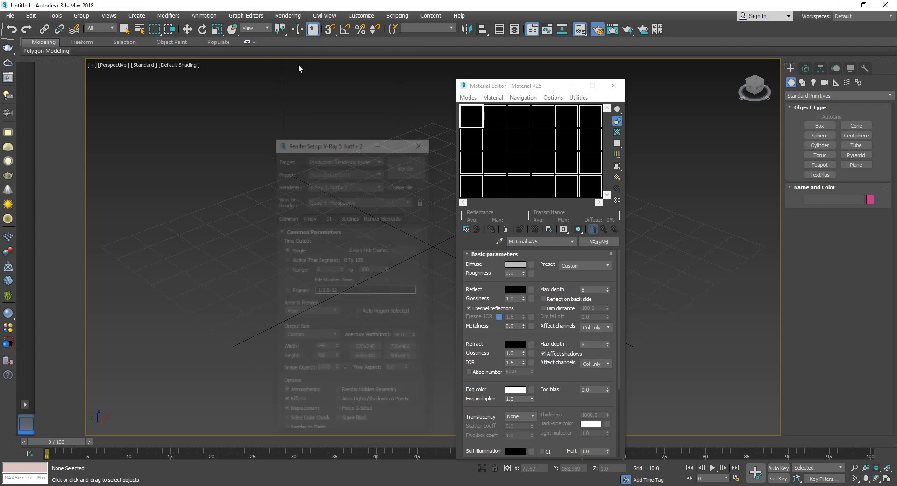
pyautogui.moveTo(321, 148); pyautogui.dragTo(219, 109)
pyautogui.click(241, 146)
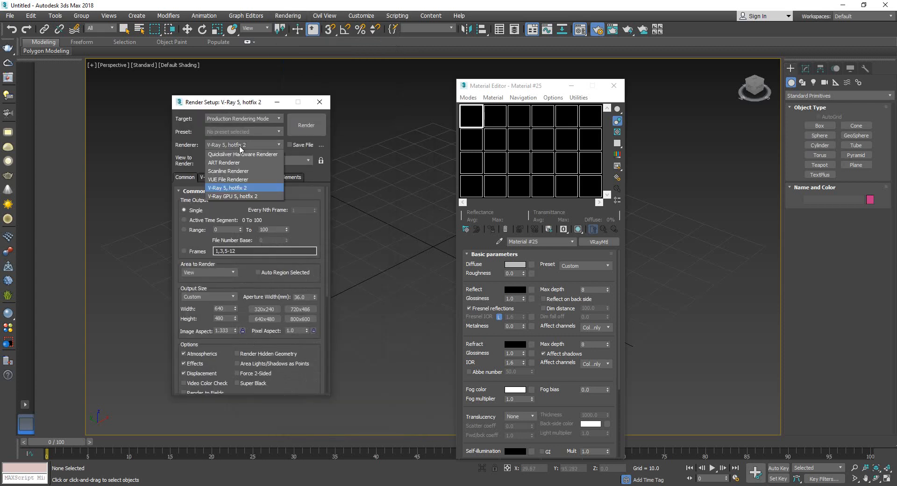
pyautogui.click(240, 146)
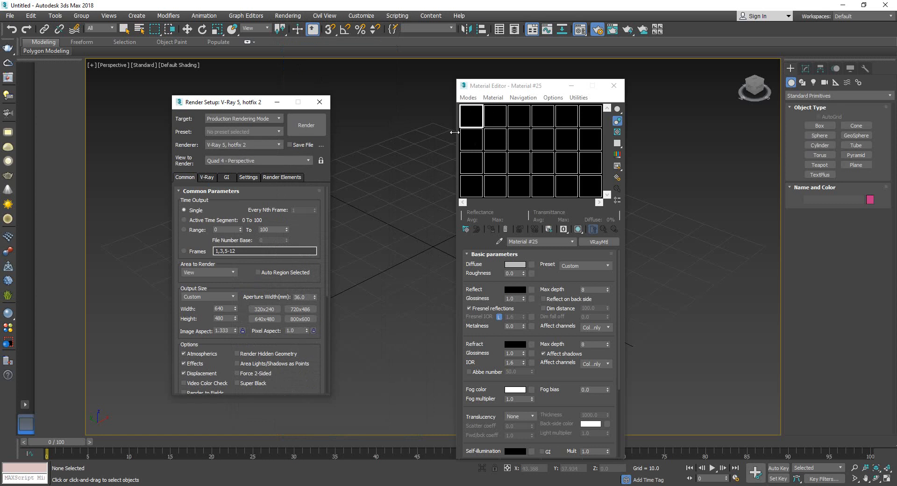
pyautogui.click(319, 102)
# Close the Material Editor and 3ds Max without saving the scene, and return to the V-Ray installer folder in File Explorer
pyautogui.click(613, 85)
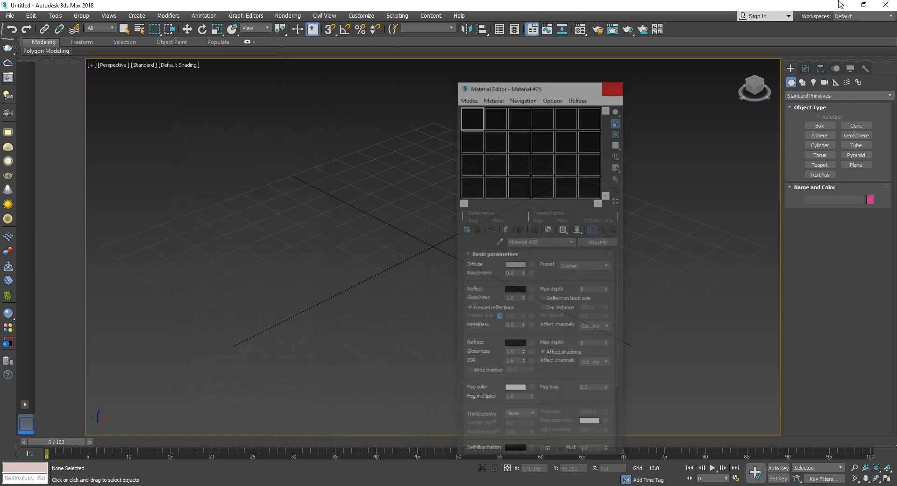
pyautogui.click(885, 5)
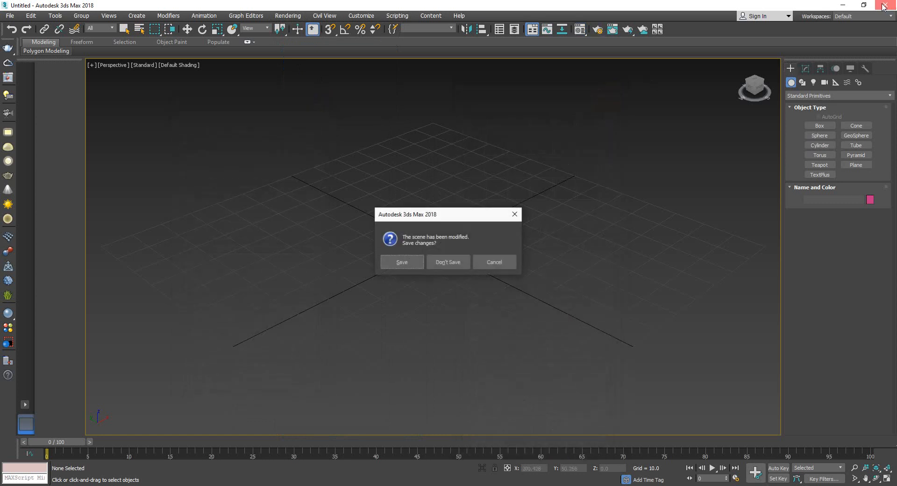
pyautogui.click(451, 263)
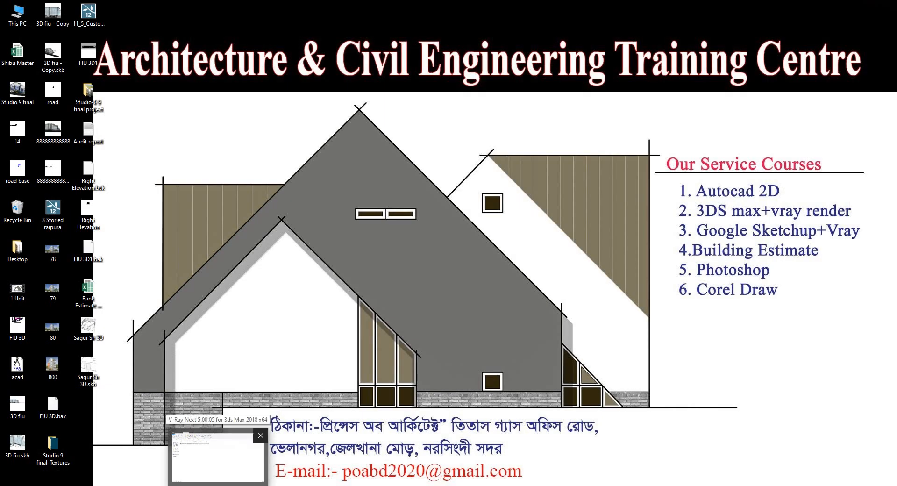
pyautogui.click(217, 456)
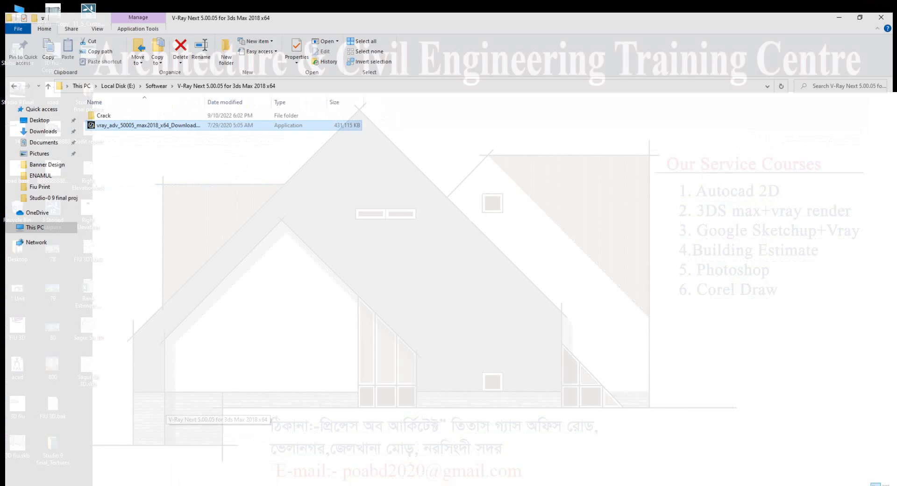
# Open the ReadMe file in the Crack folder and widen its window so the full folder paths are readable
pyautogui.doubleClick(112, 104)
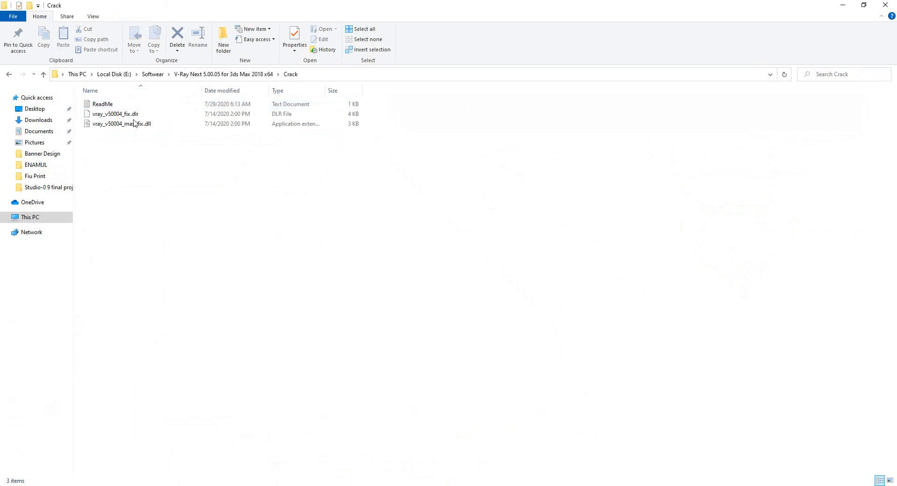
pyautogui.doubleClick(128, 108)
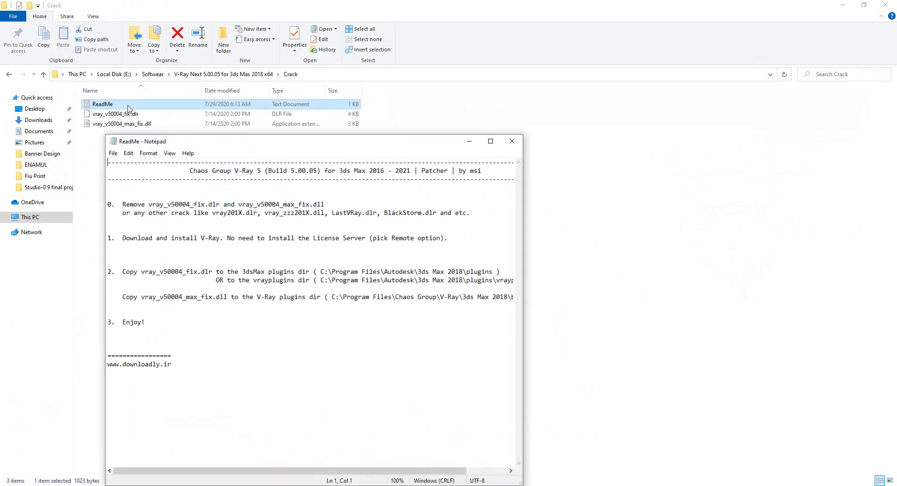
pyautogui.moveTo(246, 147); pyautogui.dragTo(339, 136)
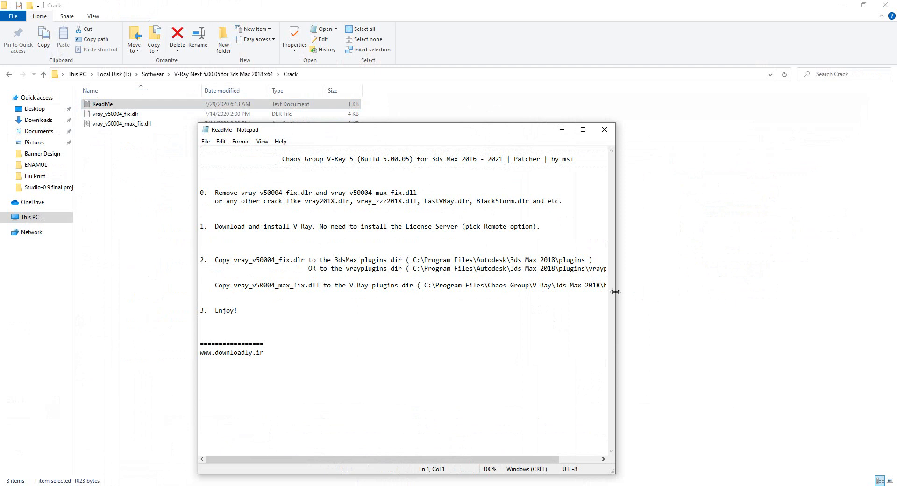
pyautogui.moveTo(616, 292); pyautogui.dragTo(764, 291)
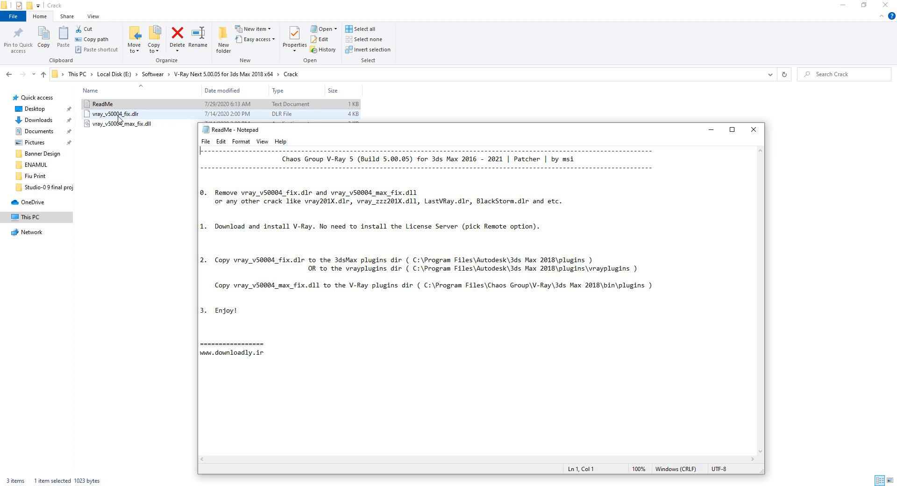
# Copy the path C:\Program Files\Autodesk\3ds Max 2018\plugins from the ReadMe, open that folder through Windows search and move its window aside
pyautogui.moveTo(411, 260); pyautogui.dragTo(585, 262)
pyautogui.click(413, 260)
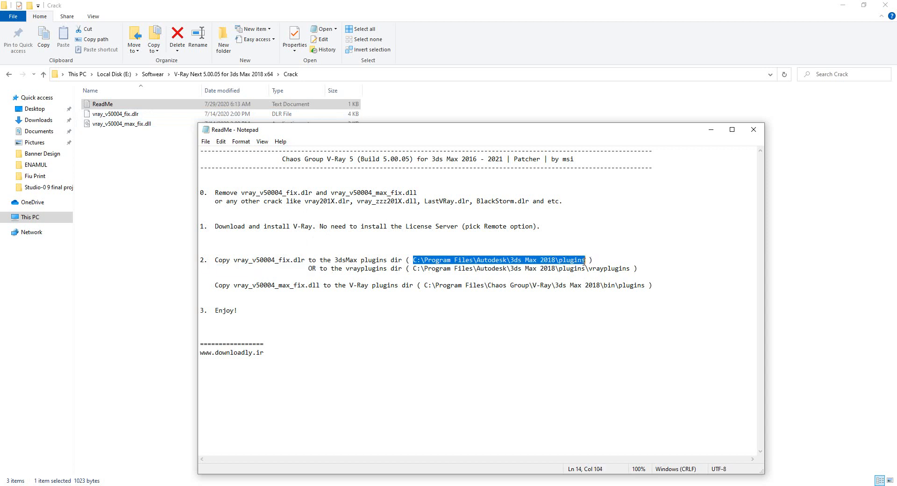
pyautogui.rightClick(583, 261)
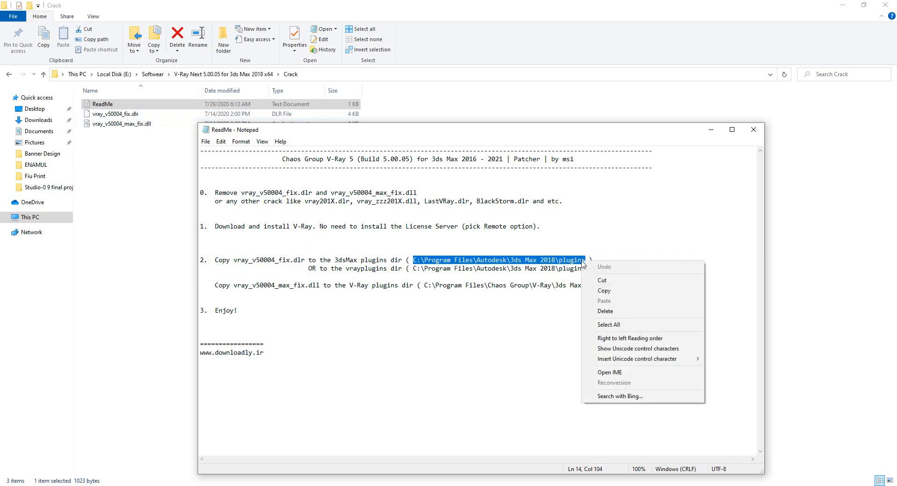
pyautogui.click(604, 291)
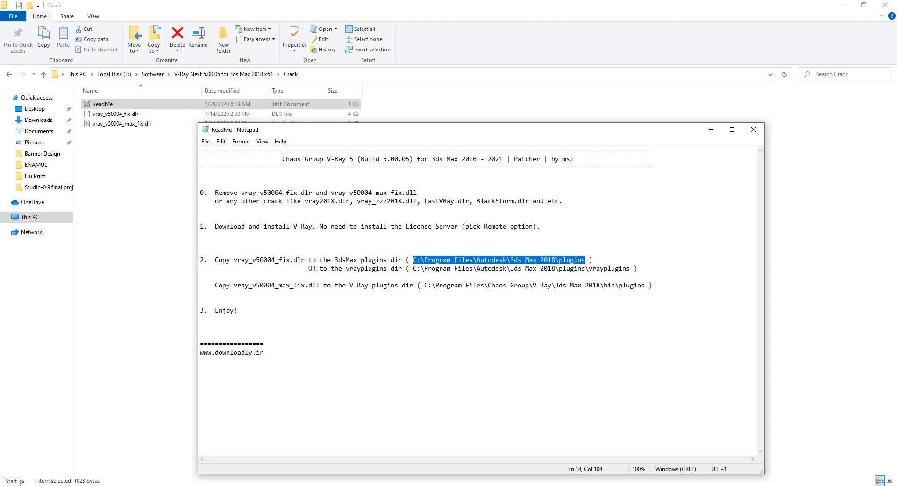
pyautogui.click(33, 485)
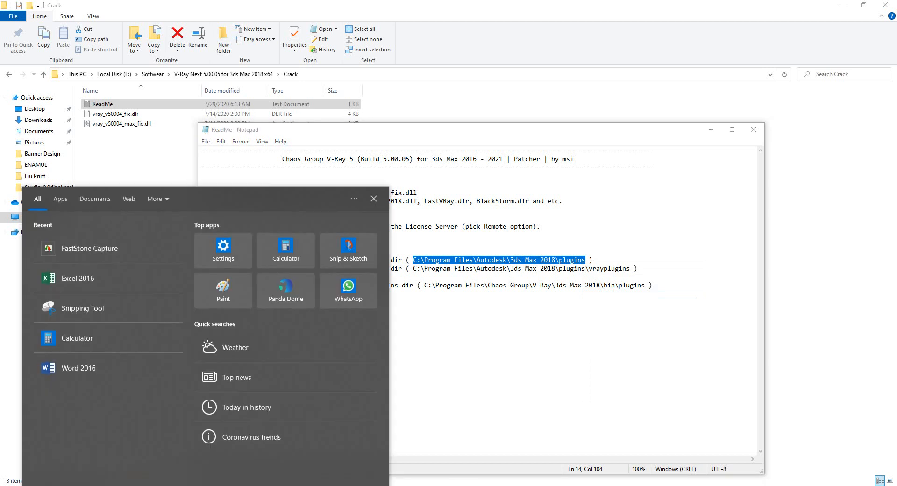
pyautogui.hotkey('ctrl', 'v')
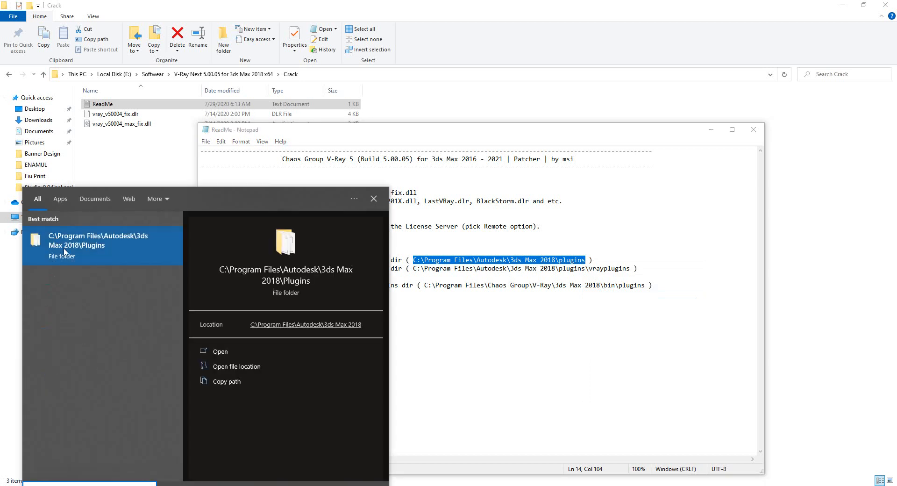
pyautogui.click(66, 253)
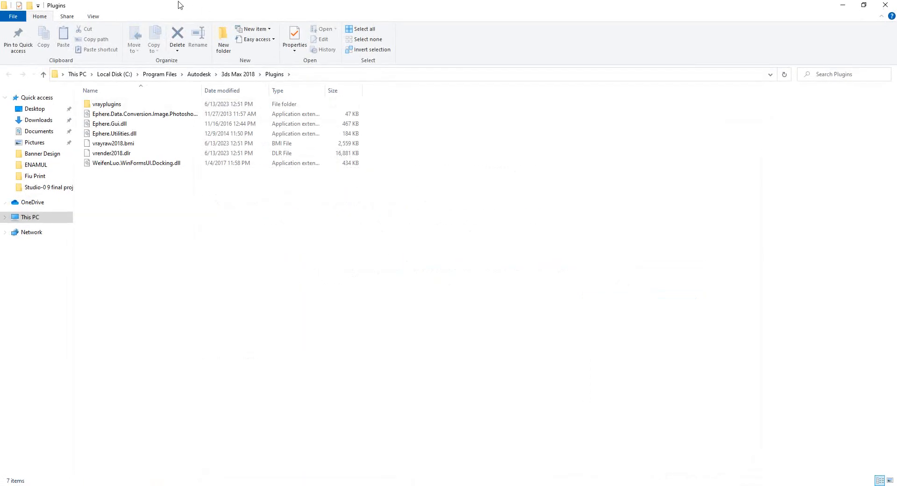
pyautogui.doubleClick(178, 4)
pyautogui.moveTo(315, 79); pyautogui.dragTo(549, 299)
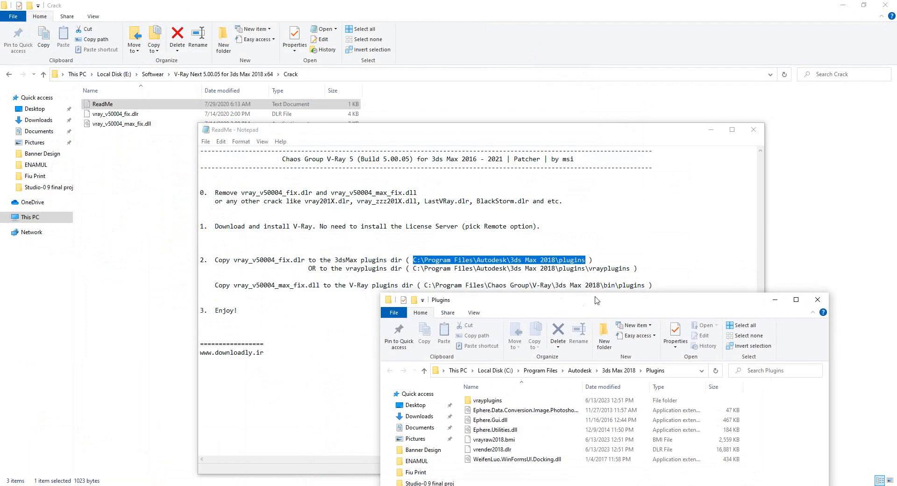
pyautogui.moveTo(587, 300); pyautogui.dragTo(753, 110)
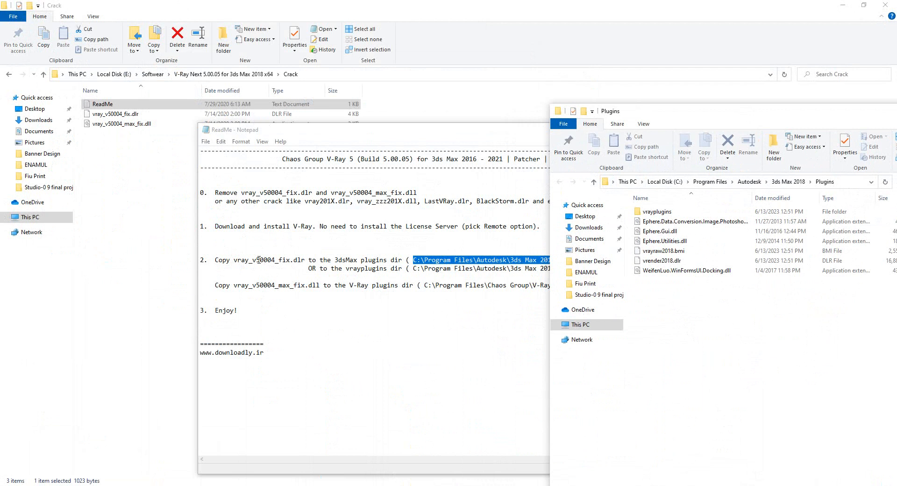
# Copy vray_v50004_fix.dlr from the Crack folder into the 3ds Max 2018 Plugins folder with administrator permission and close the Plugins window
pyautogui.click(121, 116)
pyautogui.rightClick(121, 117)
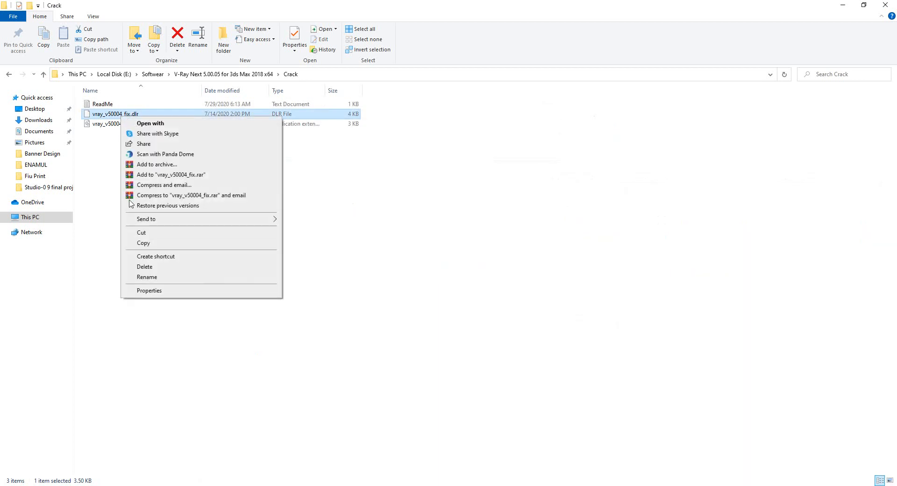
pyautogui.click(143, 244)
pyautogui.hotkey('alt', 'Tab')
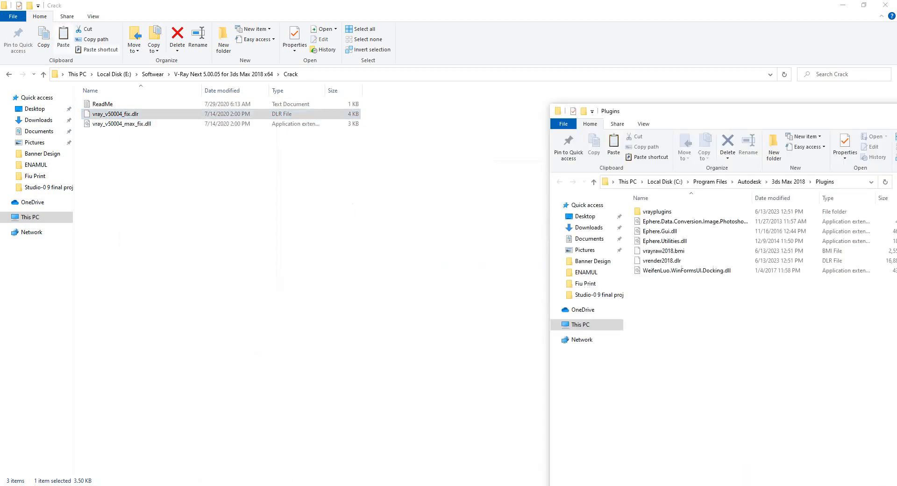
pyautogui.moveTo(794, 115); pyautogui.dragTo(695, 92)
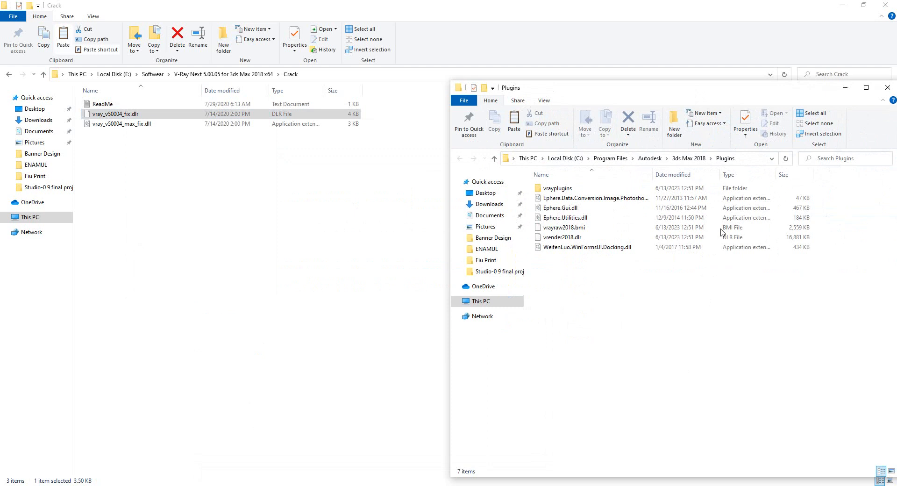
pyautogui.rightClick(724, 310)
pyautogui.click(743, 371)
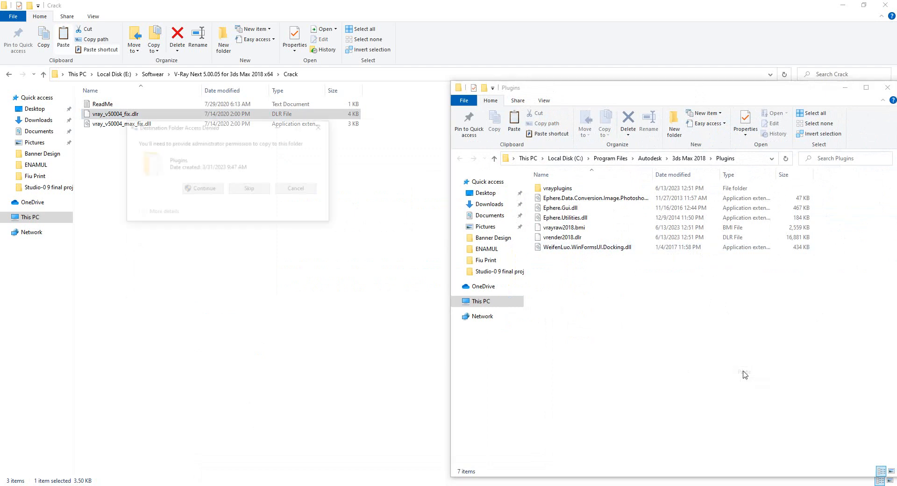
pyautogui.click(195, 185)
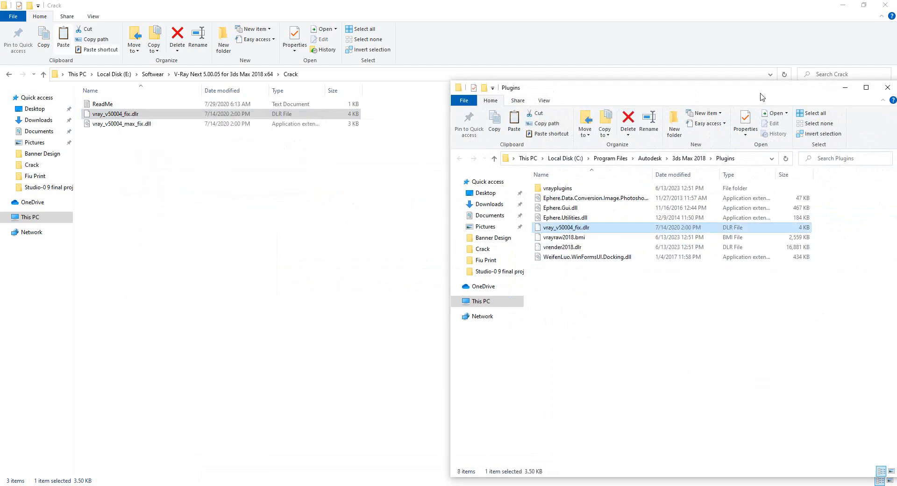
pyautogui.moveTo(761, 93); pyautogui.dragTo(511, 105)
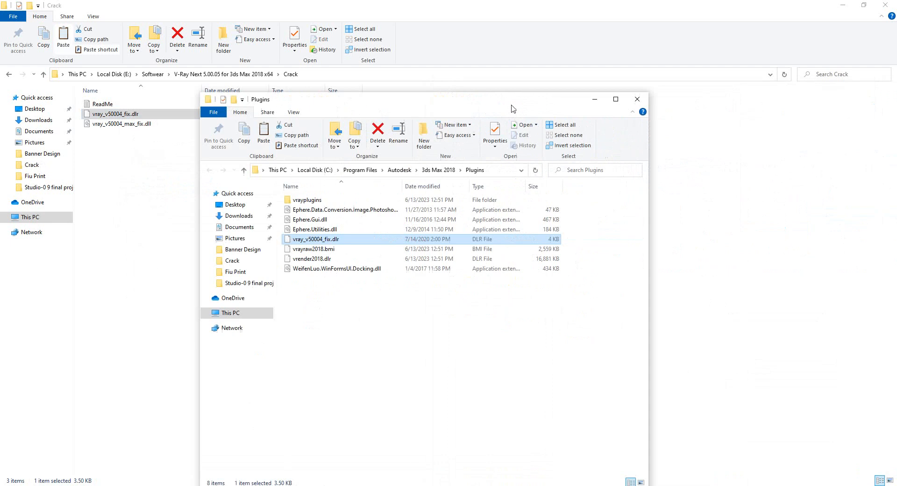
pyautogui.click(638, 100)
# Copy the path C:\Program Files\Autodesk\3ds Max 2018\plugins\vrayplugins from the ReadMe, open that folder through Windows search and move its window aside
pyautogui.click(551, 485)
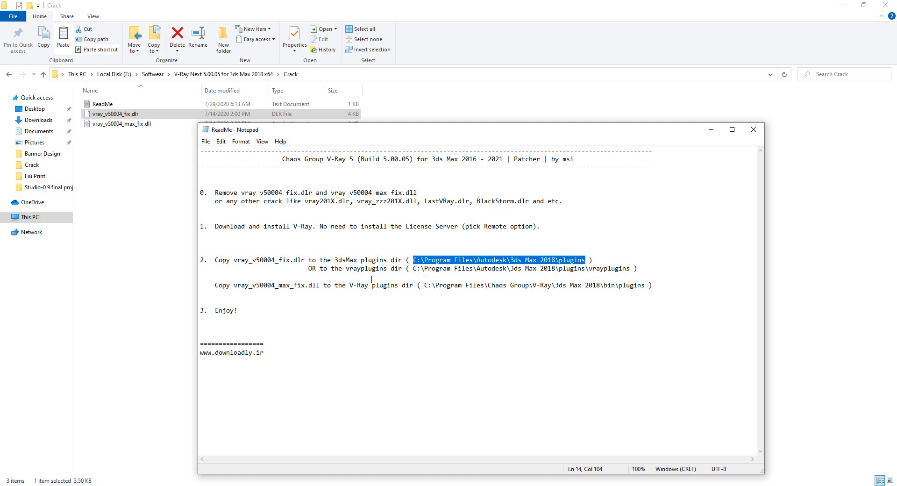
pyautogui.click(412, 269)
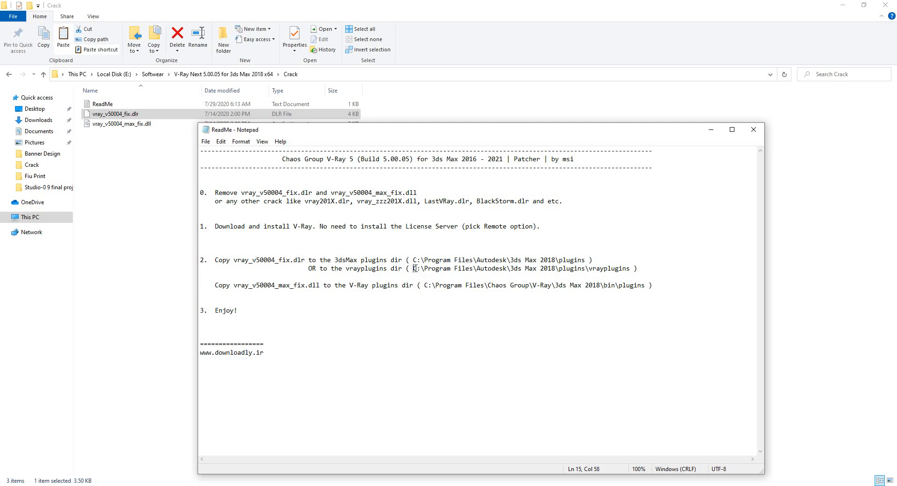
pyautogui.moveTo(414, 269); pyautogui.dragTo(623, 271)
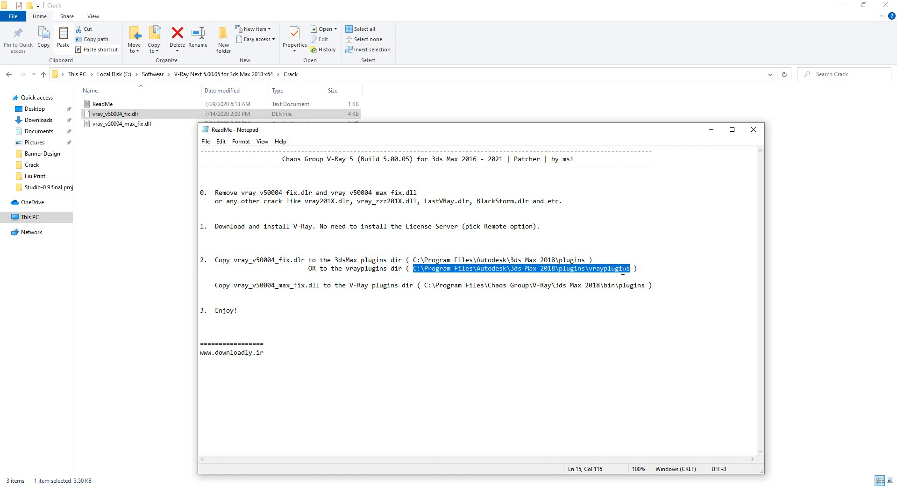
pyautogui.rightClick(623, 271)
pyautogui.click(650, 302)
pyautogui.press('super+s')
pyautogui.rightClick(71, 483)
pyautogui.click(87, 473)
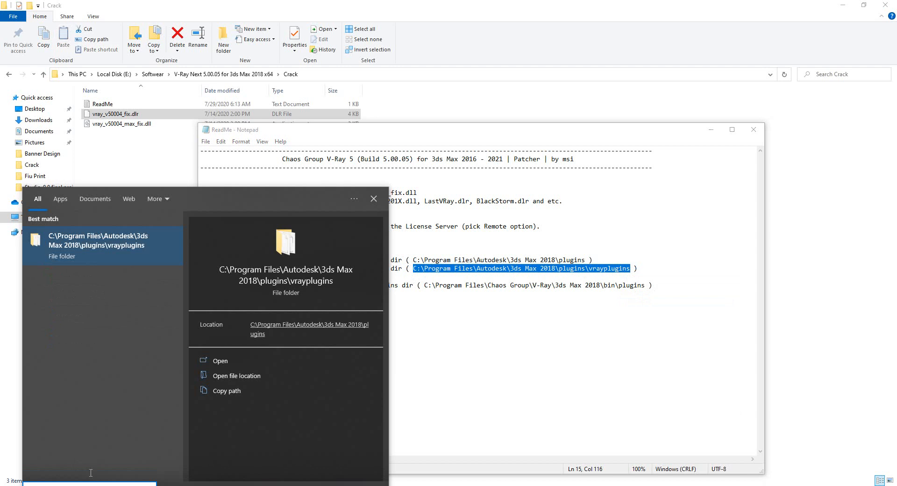
pyautogui.click(83, 247)
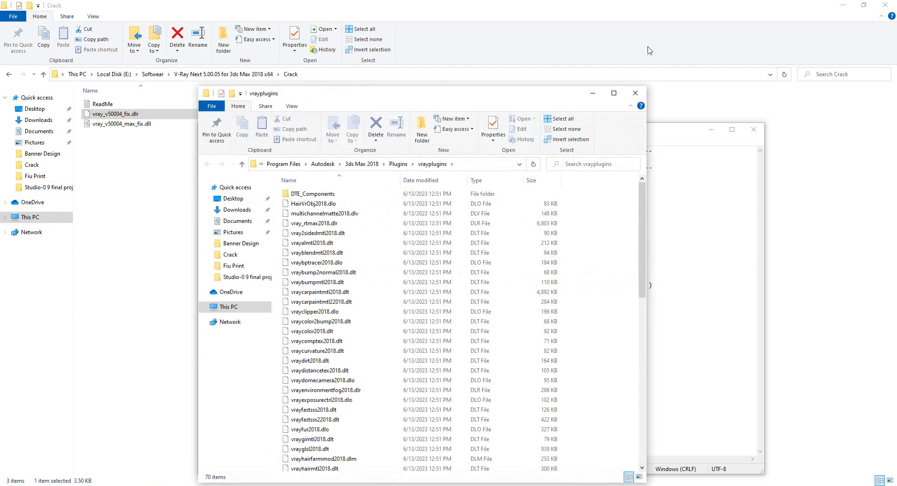
pyautogui.moveTo(517, 96); pyautogui.dragTo(673, 10)
pyautogui.scroll(-5, 631, 272)
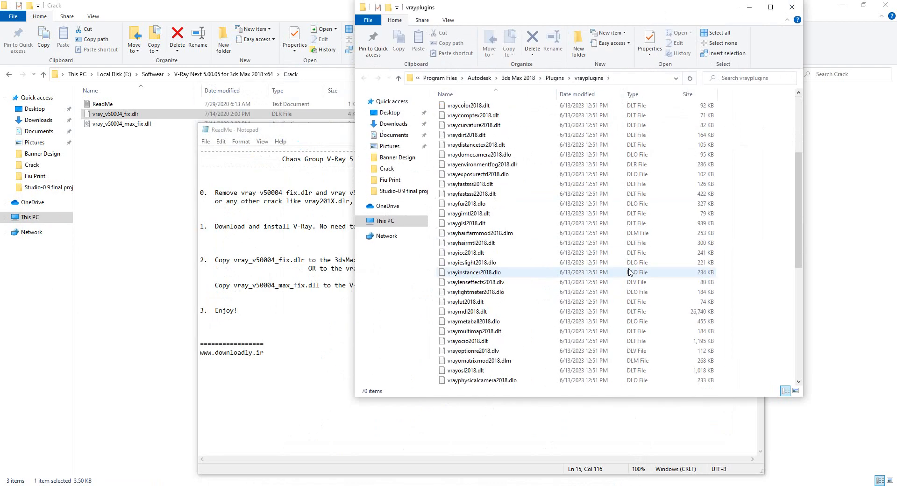
pyautogui.rightClick(136, 117)
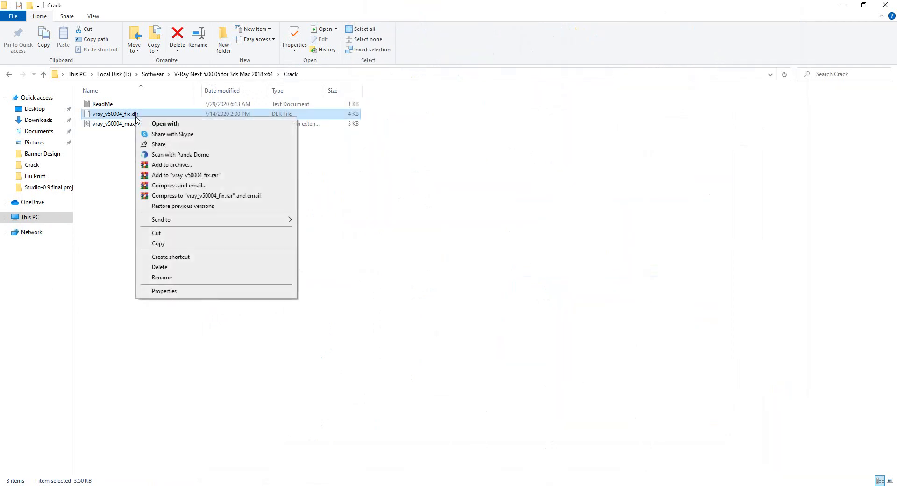
pyautogui.click(488, 423)
pyautogui.click(449, 485)
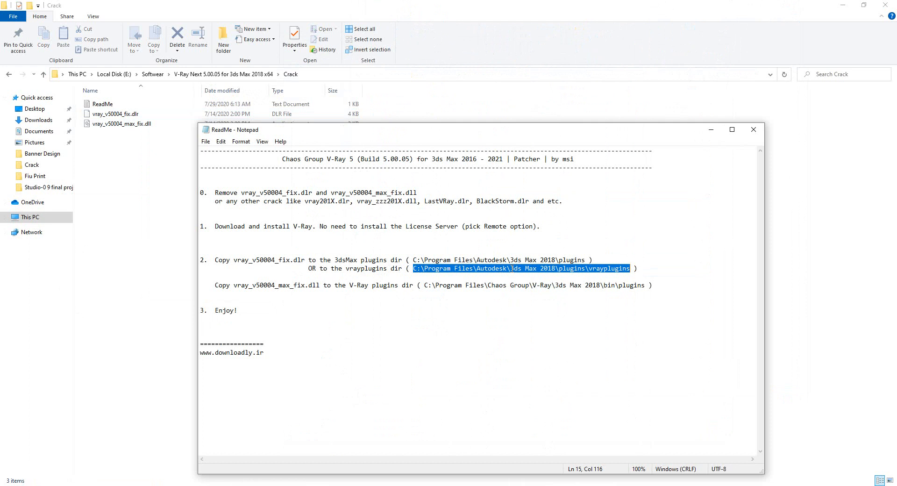
# Copy vray_v50004_fix.dlr from the Crack folder into the vrayplugins folder with administrator permission and close the vrayplugins window
pyautogui.click(108, 117)
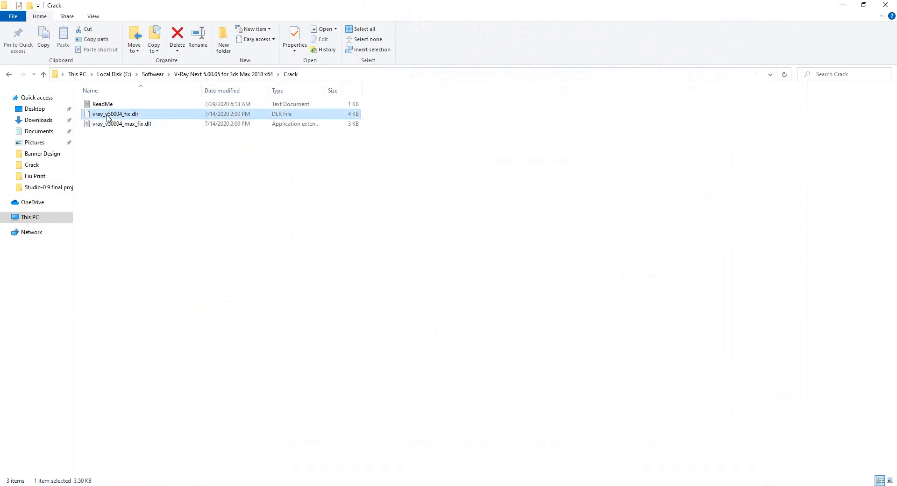
pyautogui.rightClick(108, 116)
pyautogui.click(150, 242)
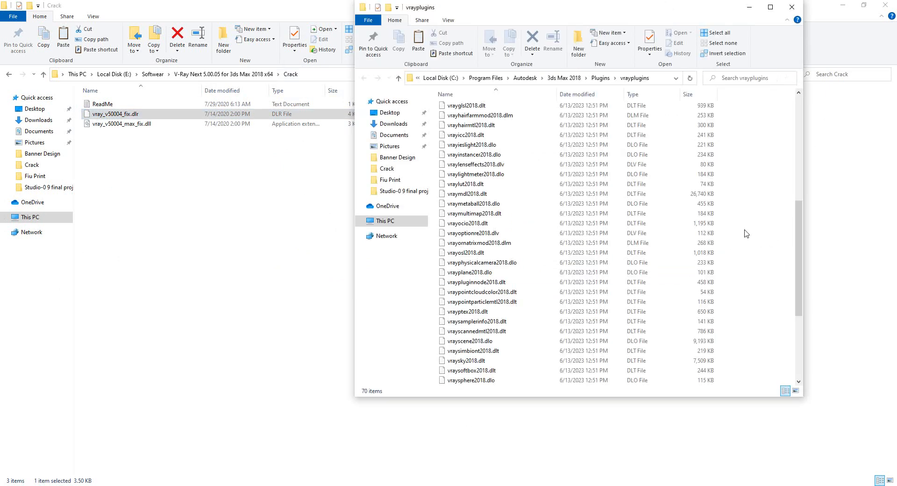
pyautogui.rightClick(746, 231)
pyautogui.click(768, 294)
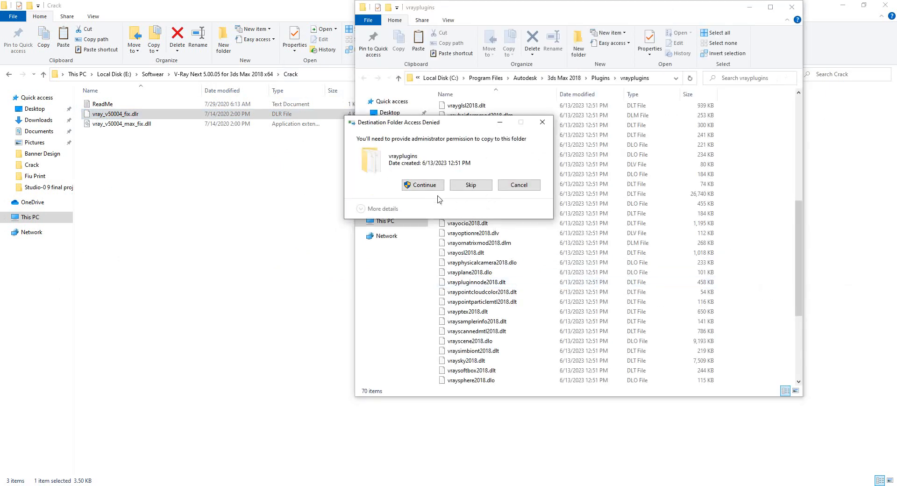
pyautogui.click(426, 184)
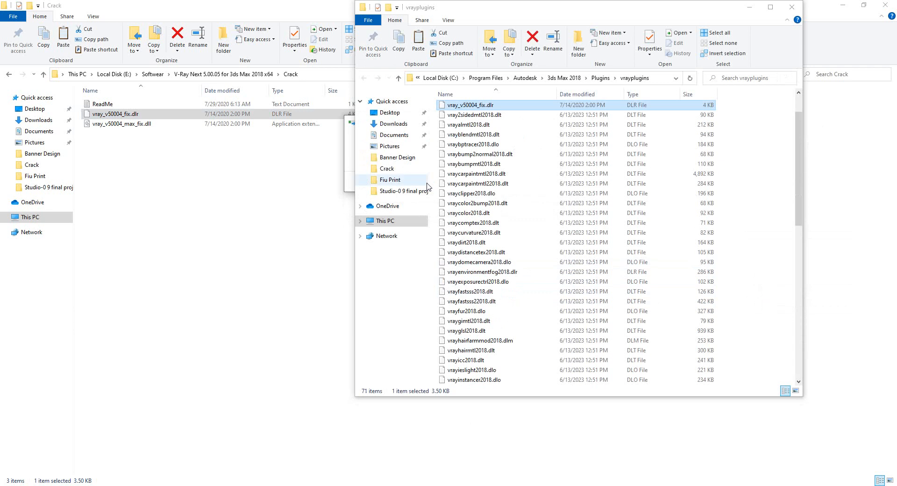
pyautogui.click(792, 7)
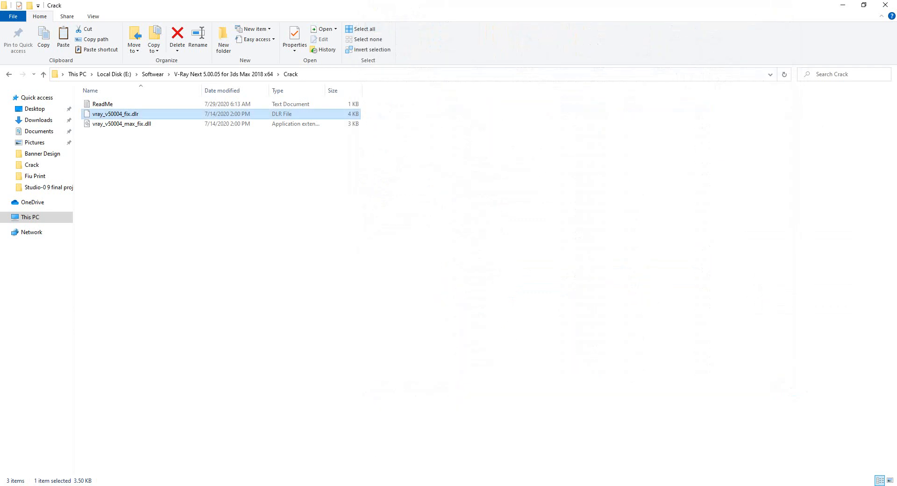
# Copy the path C:\Program Files\Chaos Group\V-Ray\3ds Max 2018\bin\plugins from the ReadMe and open that folder through Windows search
pyautogui.click(521, 485)
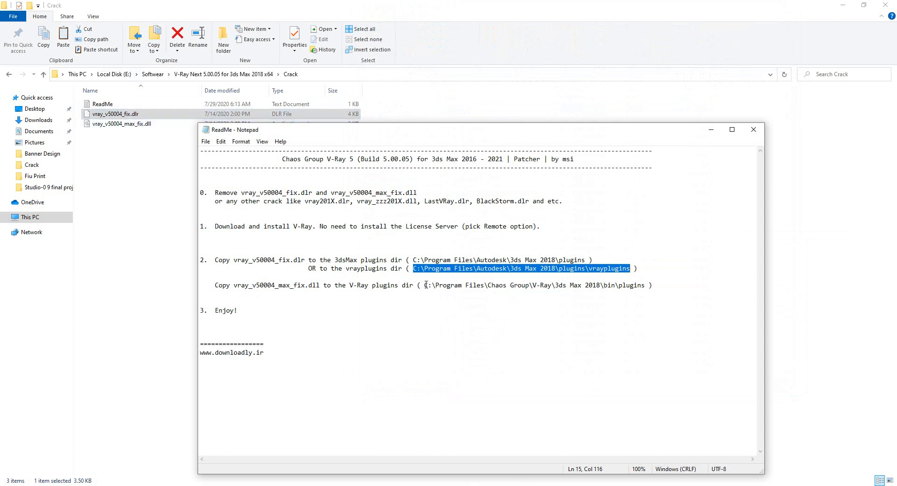
pyautogui.moveTo(426, 285); pyautogui.dragTo(644, 287)
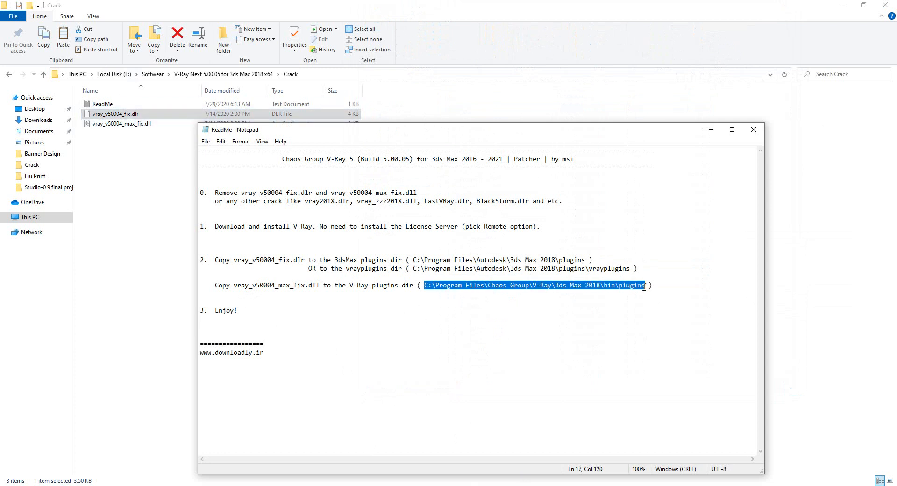
pyautogui.rightClick(627, 291)
pyautogui.click(641, 318)
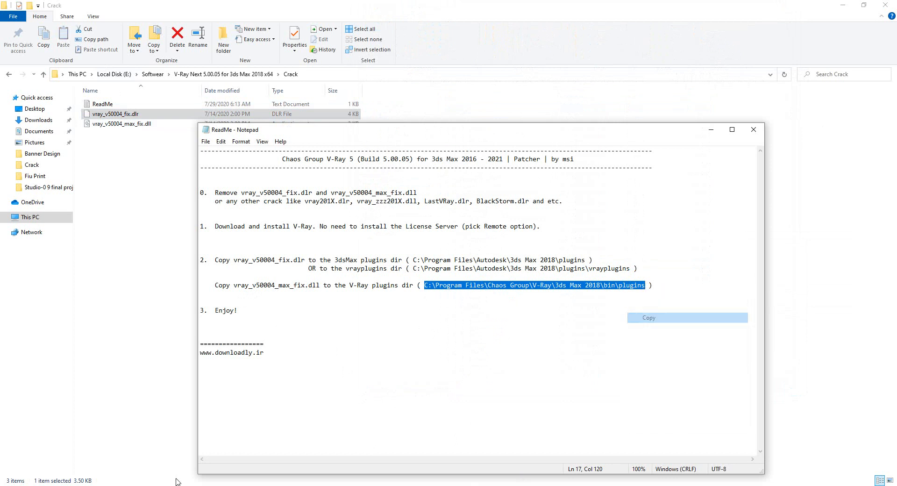
pyautogui.click(178, 484)
pyautogui.rightClick(68, 484)
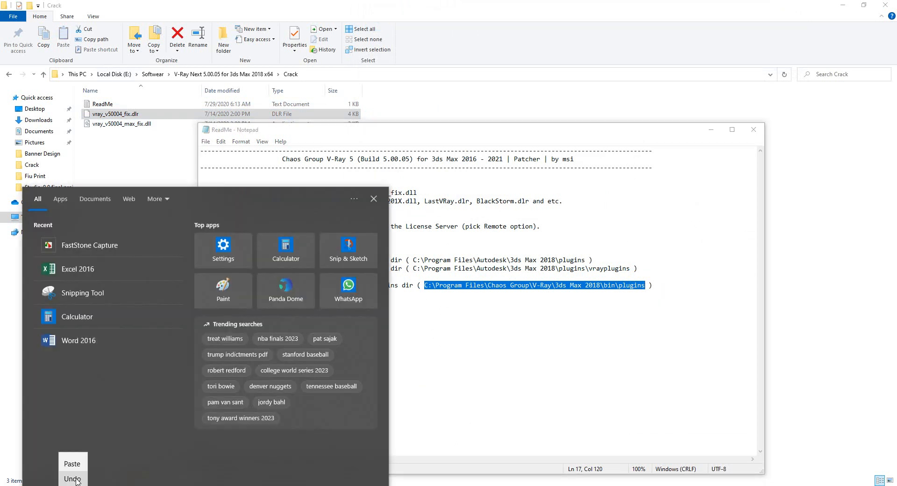
pyautogui.click(71, 468)
pyautogui.click(85, 253)
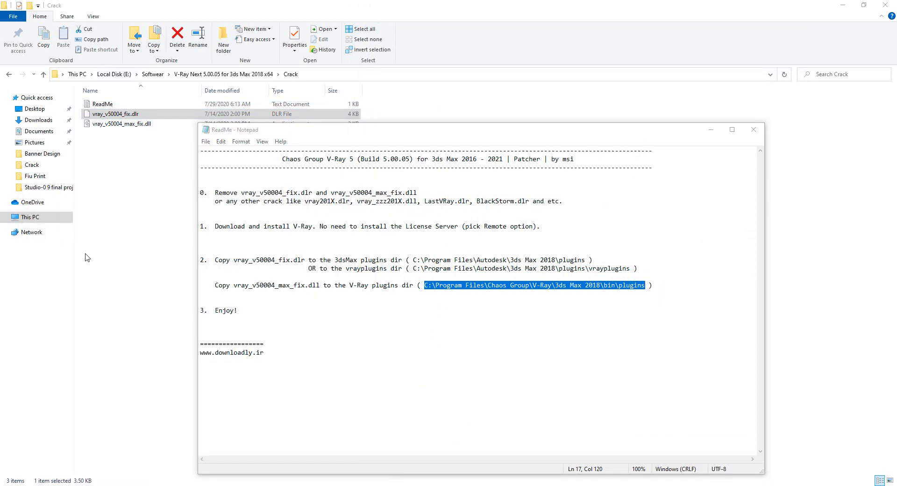
# Copy vray_v50004_max_fix.dll from the Crack folder into the V-Ray bin\plugins folder with administrator permission and close the plugins window
pyautogui.rightClick(115, 124)
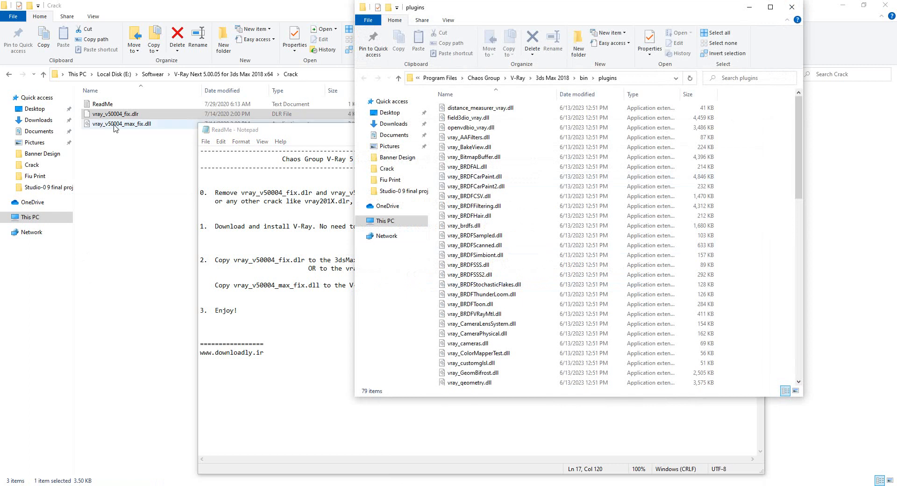
pyautogui.click(136, 251)
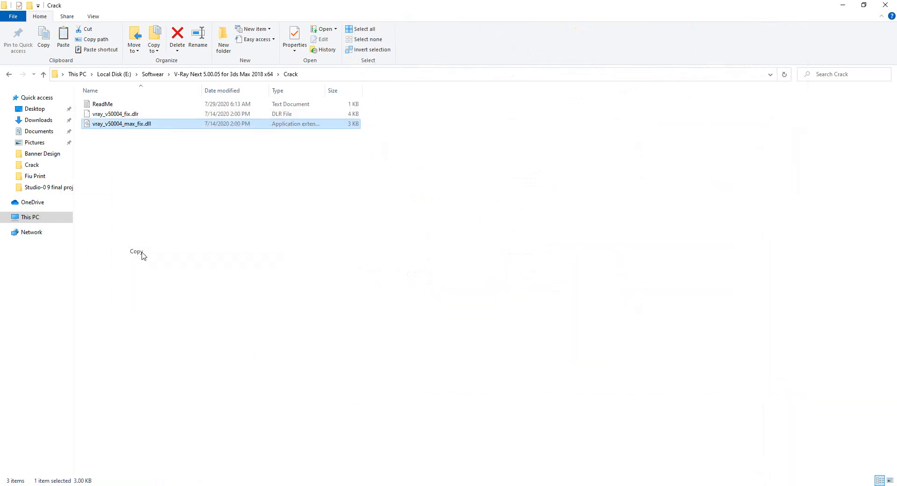
pyautogui.click(416, 467)
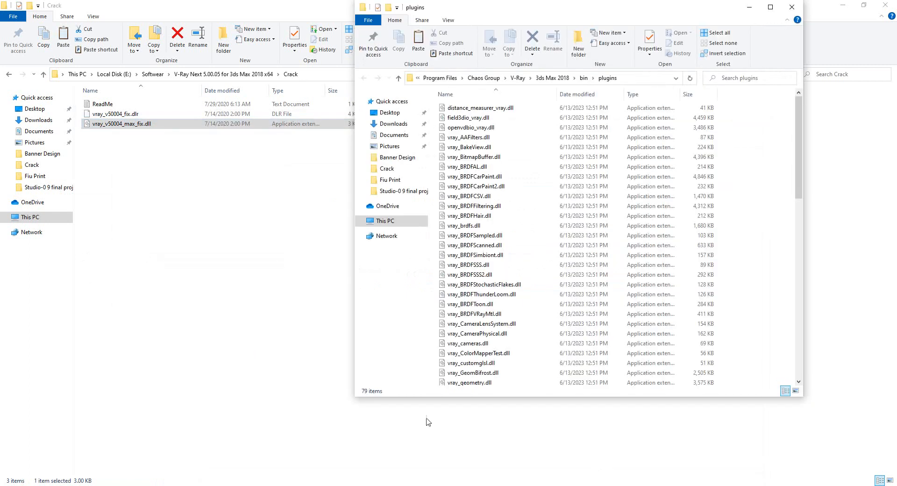
pyautogui.rightClick(754, 228)
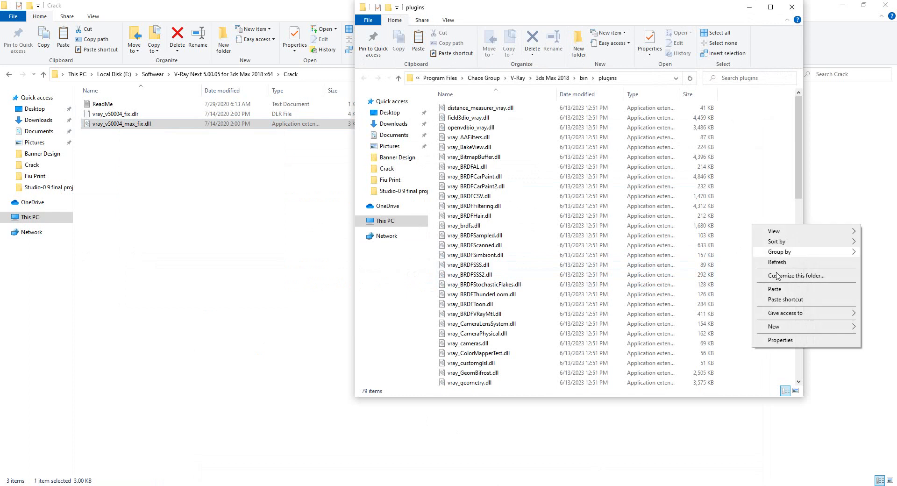
pyautogui.click(779, 289)
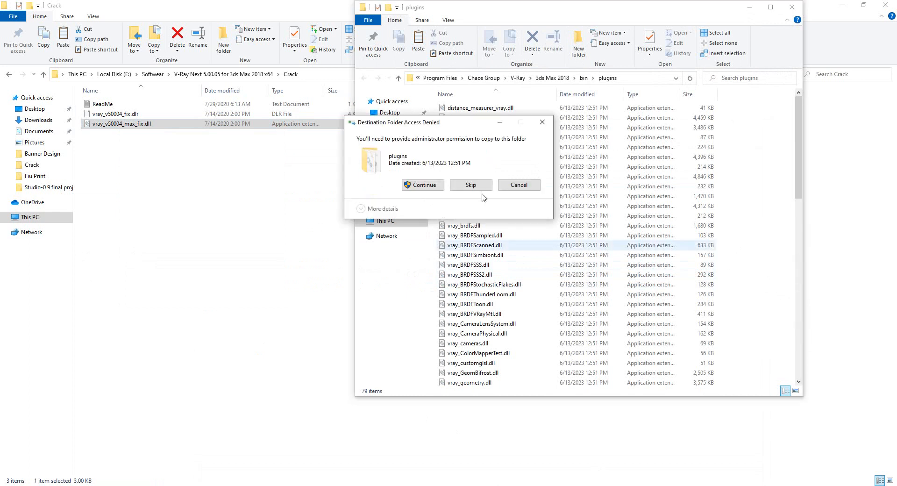
pyautogui.click(423, 185)
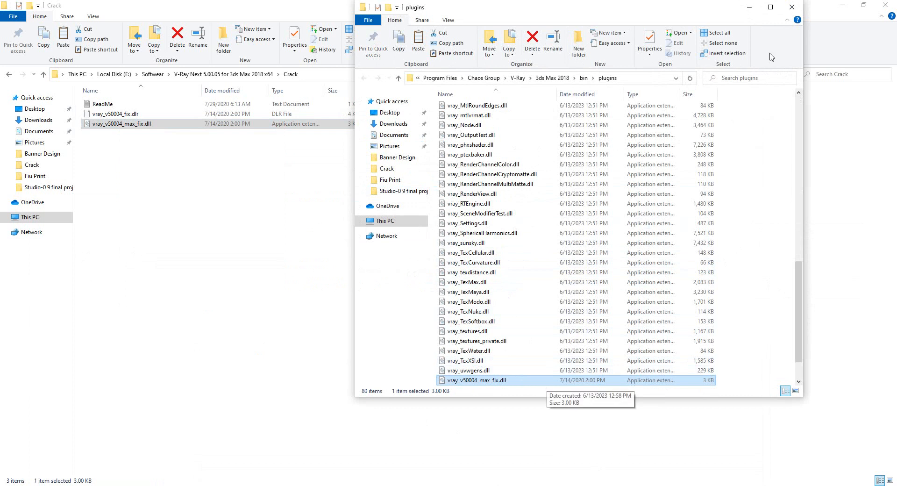
pyautogui.click(789, 8)
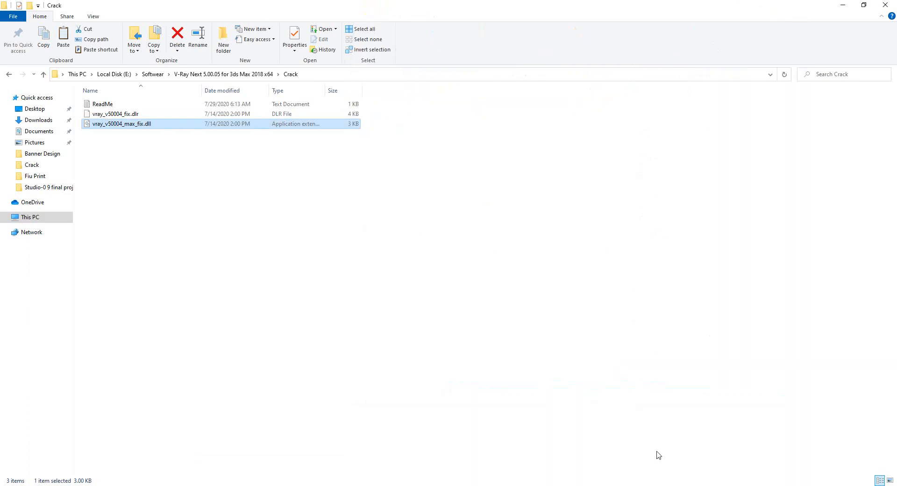
# Bring the ReadMe back to the front, close it, and close the Crack folder window
pyautogui.hotkey('alt', 'Tab')
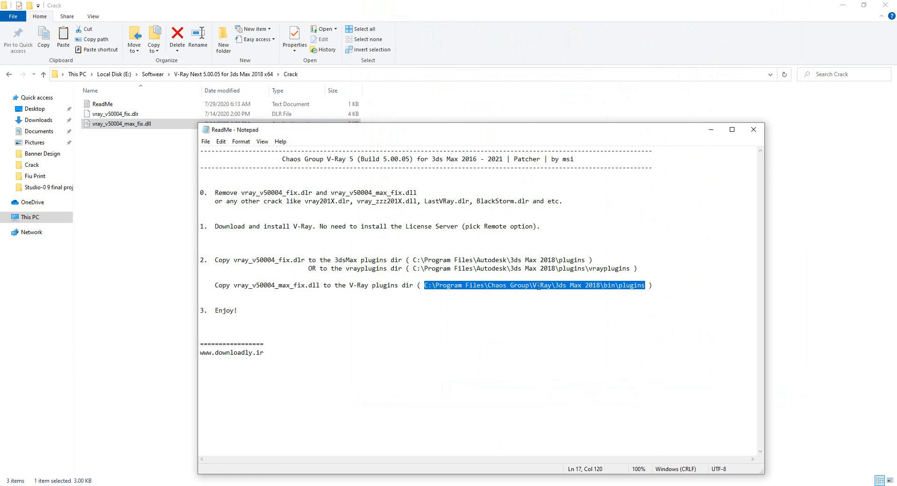
pyautogui.moveTo(357, 132); pyautogui.dragTo(492, 122)
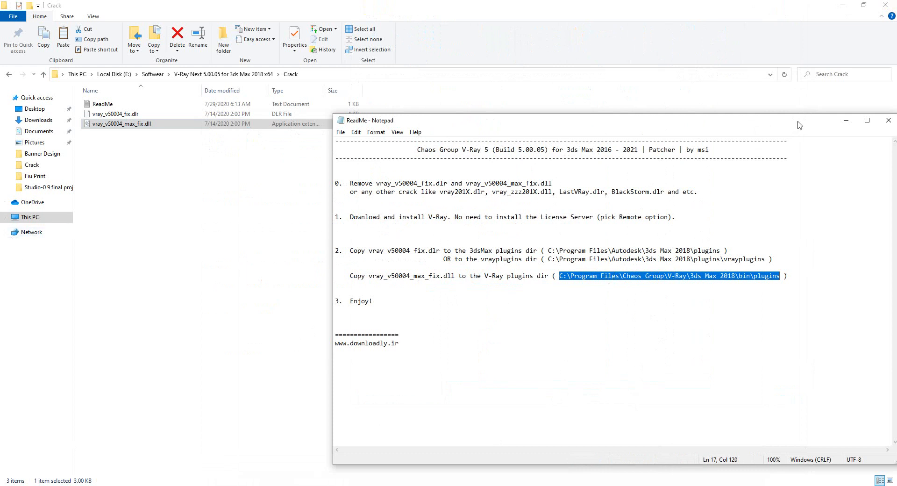
pyautogui.moveTo(800, 120); pyautogui.dragTo(531, 126)
pyautogui.click(621, 126)
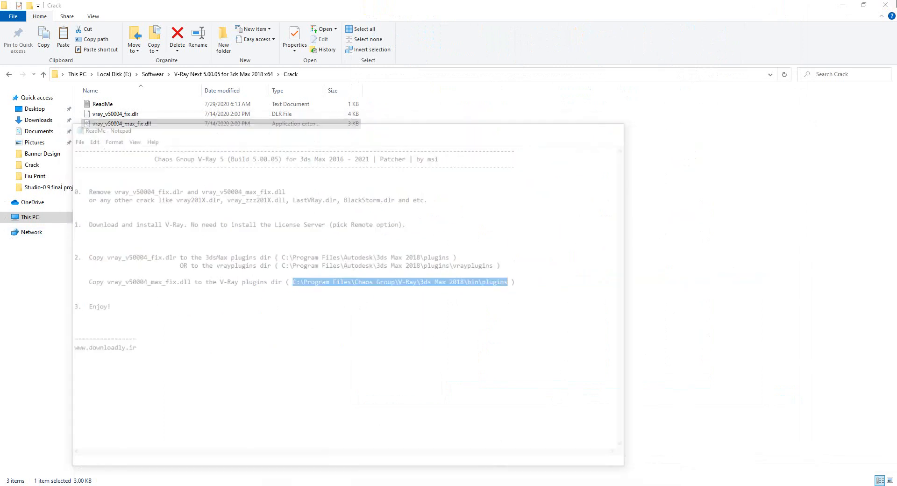
pyautogui.click(885, 4)
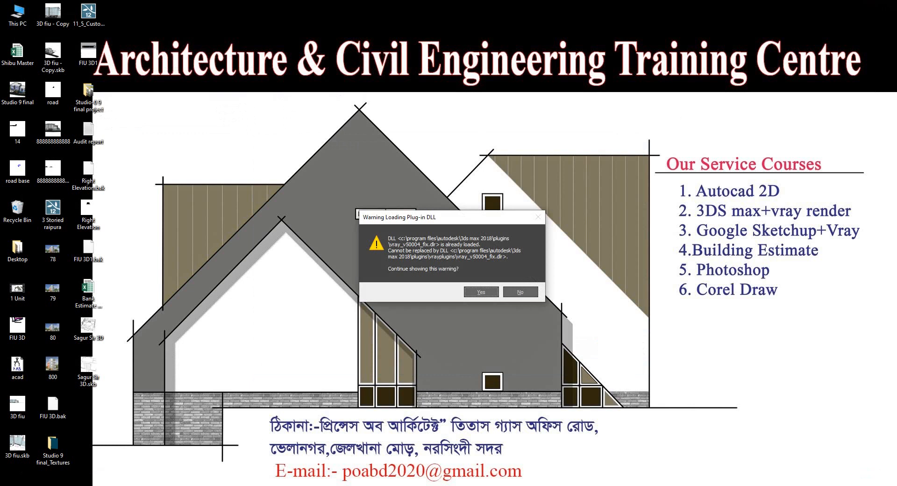
# Answer Yes to the plug-in DLL loading warning and let 3ds Max 2018 finish starting
pyautogui.click(481, 291)
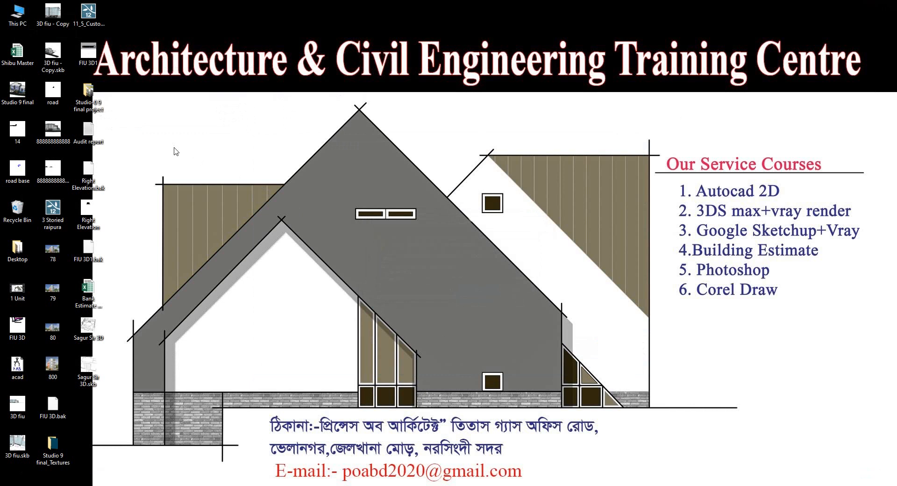
pyautogui.rightClick(142, 139)
pyautogui.click(161, 166)
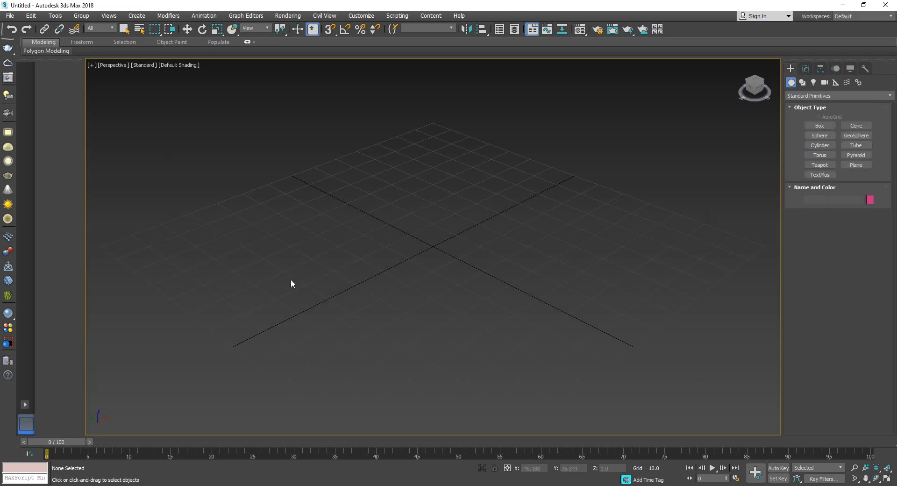
# Open the Material Editor from the V-Ray toolbar, accepting the change of current renderer to V-Ray, and move the editor window aside
pyautogui.scroll(-5, 293, 274)
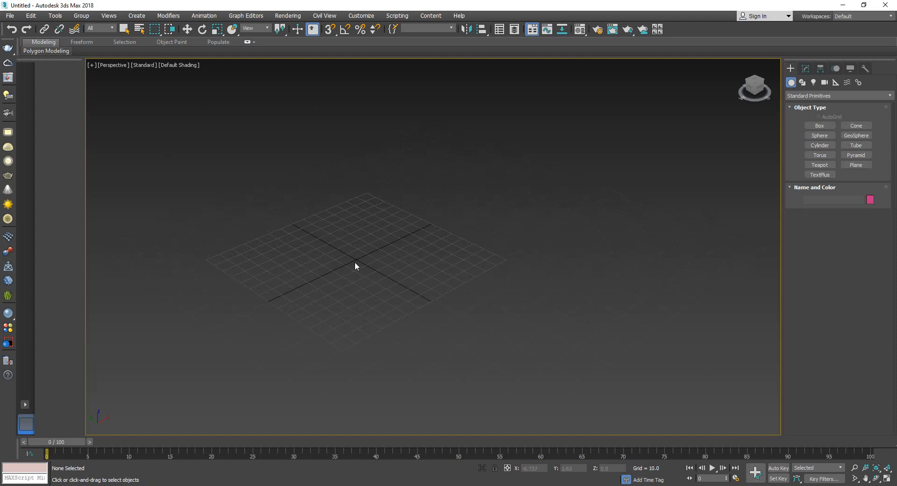
pyautogui.scroll(3, 341, 264)
pyautogui.scroll(-2, 405, 279)
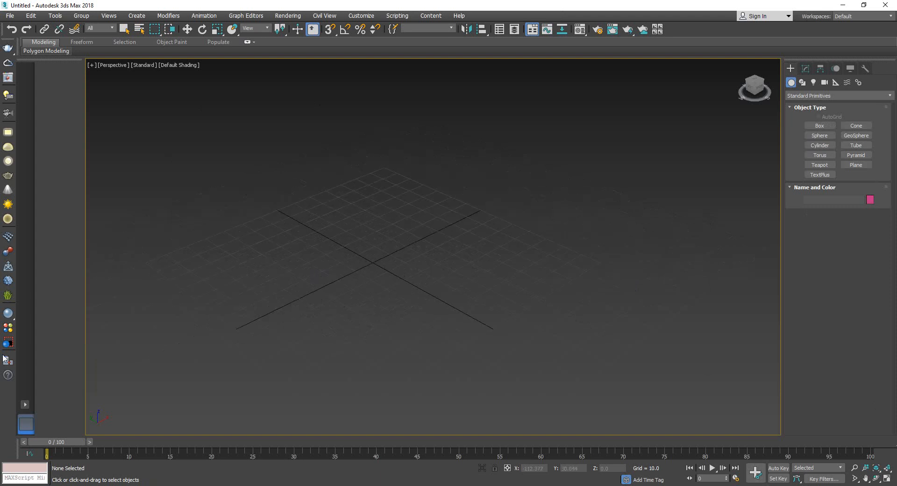
pyautogui.click(7, 313)
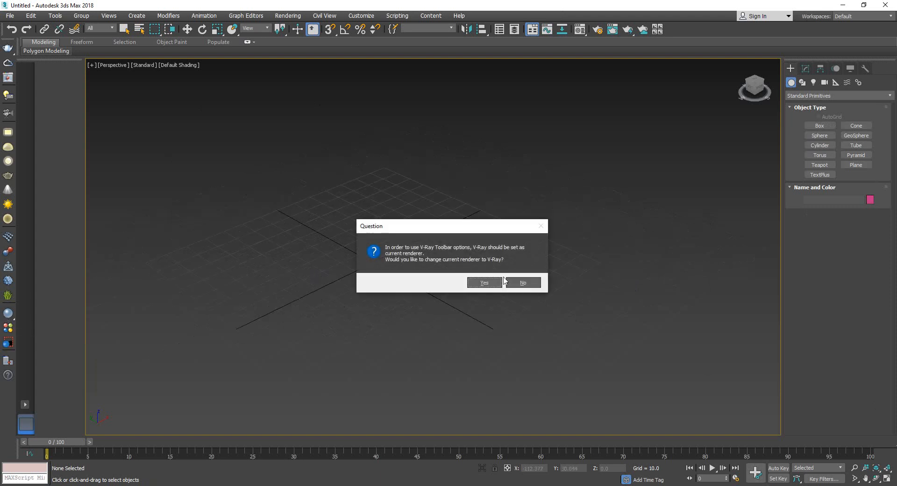
pyautogui.click(484, 282)
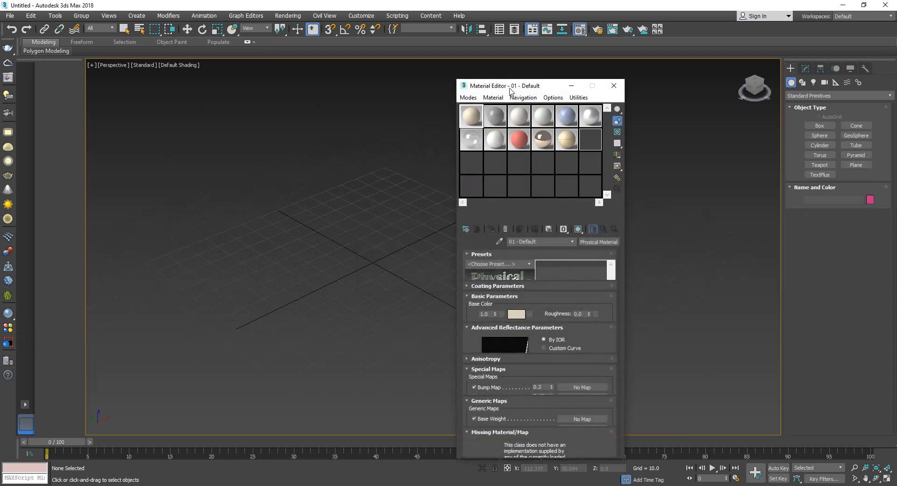
pyautogui.moveTo(510, 88); pyautogui.dragTo(493, 97)
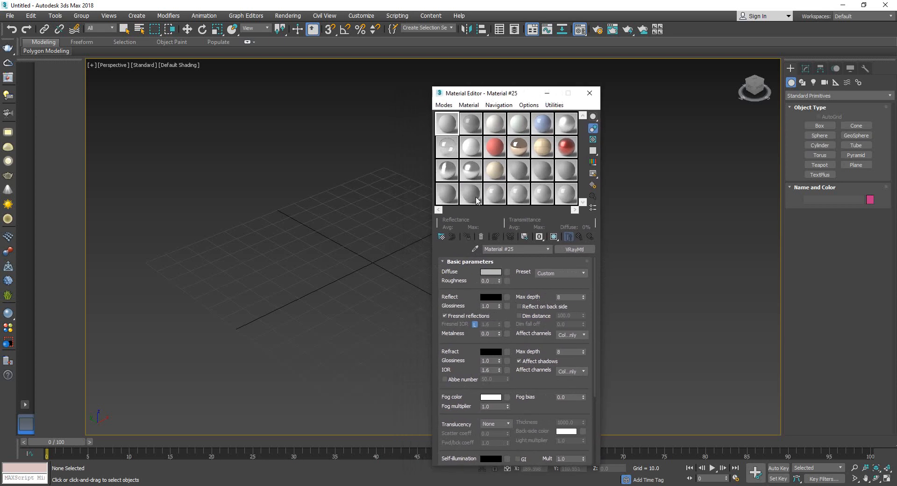
# Open Render Setup and select V-Ray 5, hotfix 2 as the renderer
pyautogui.click(279, 19)
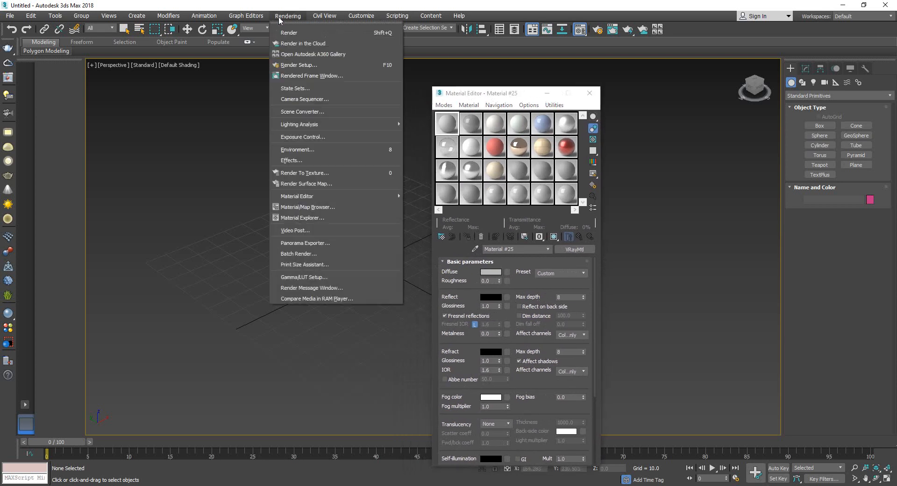
pyautogui.click(301, 69)
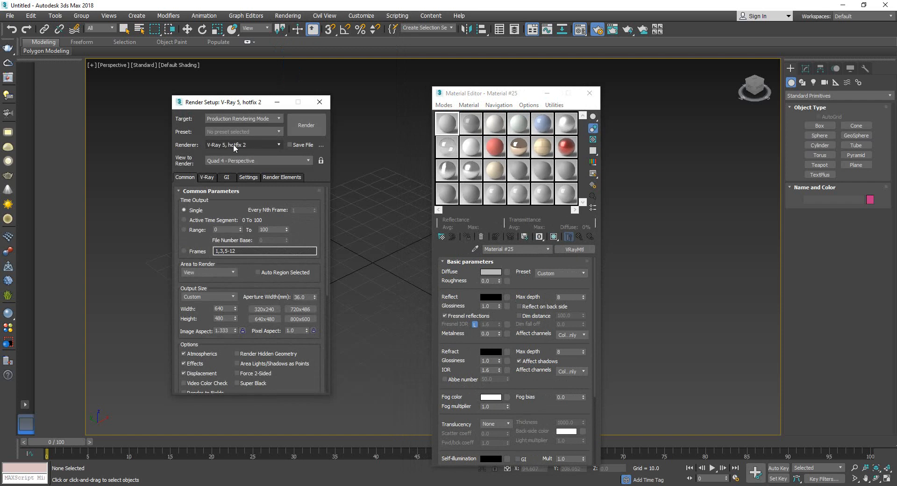
pyautogui.click(234, 145)
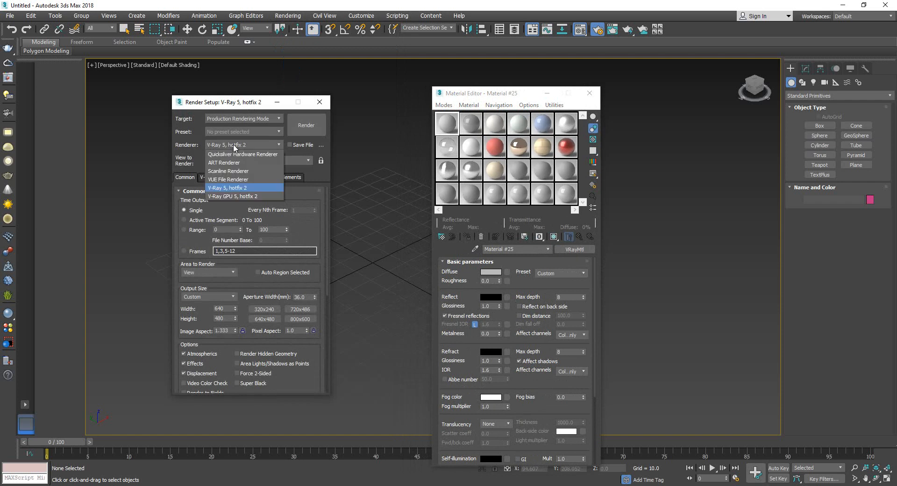
pyautogui.click(231, 189)
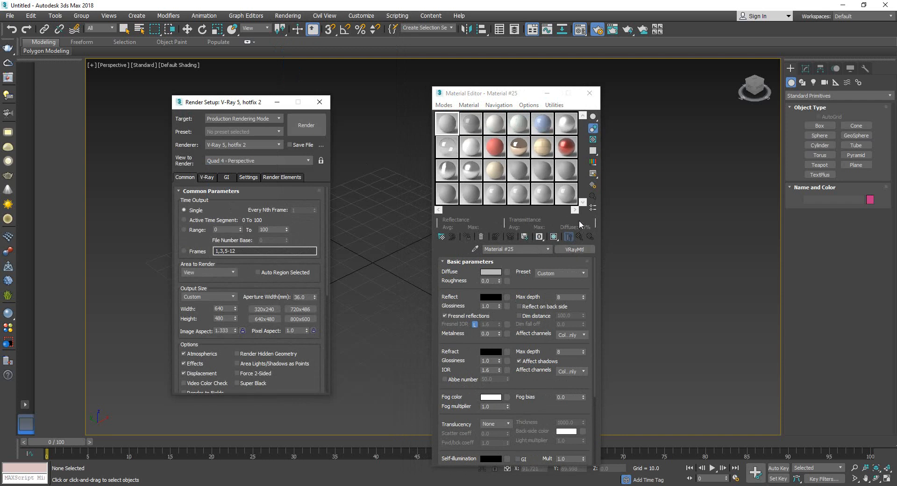
# Change the second sample slot's material type to VRayMtl, close Render Setup and move the Material Editor aside to clear the viewport
pyautogui.click(478, 132)
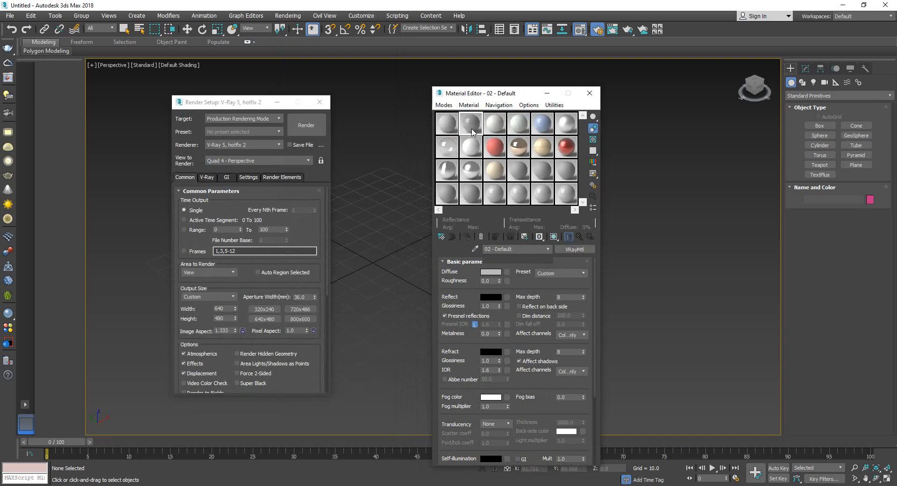
pyautogui.click(447, 123)
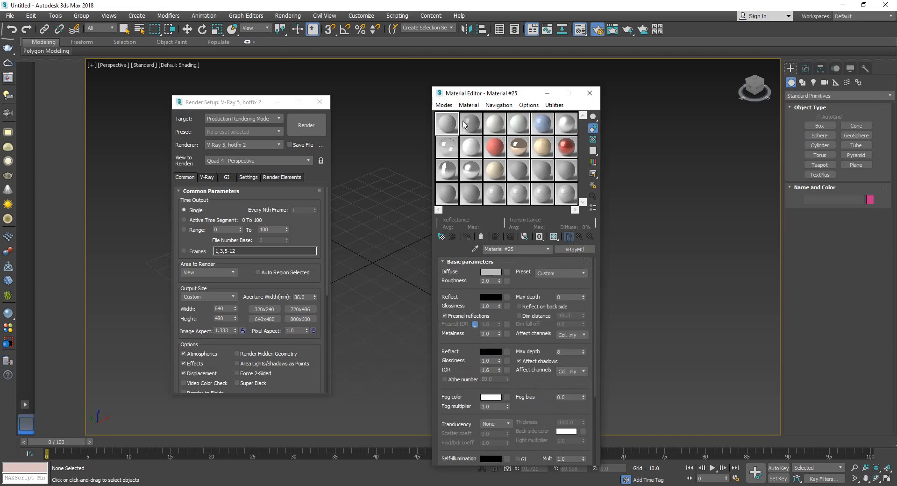
pyautogui.click(476, 124)
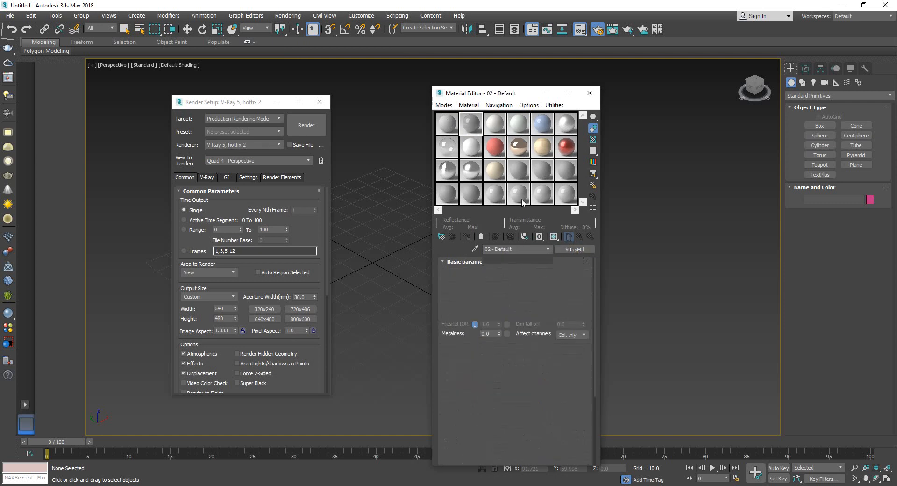
pyautogui.click(574, 249)
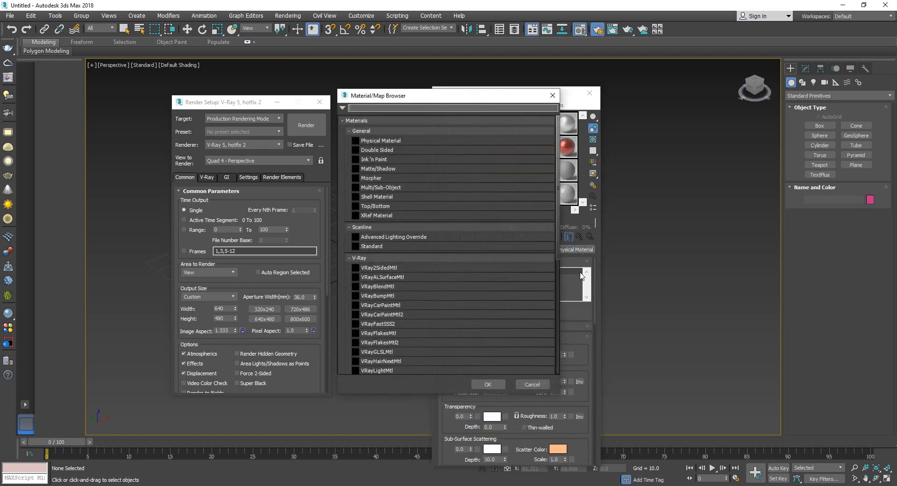
pyautogui.moveTo(452, 100); pyautogui.dragTo(426, 98)
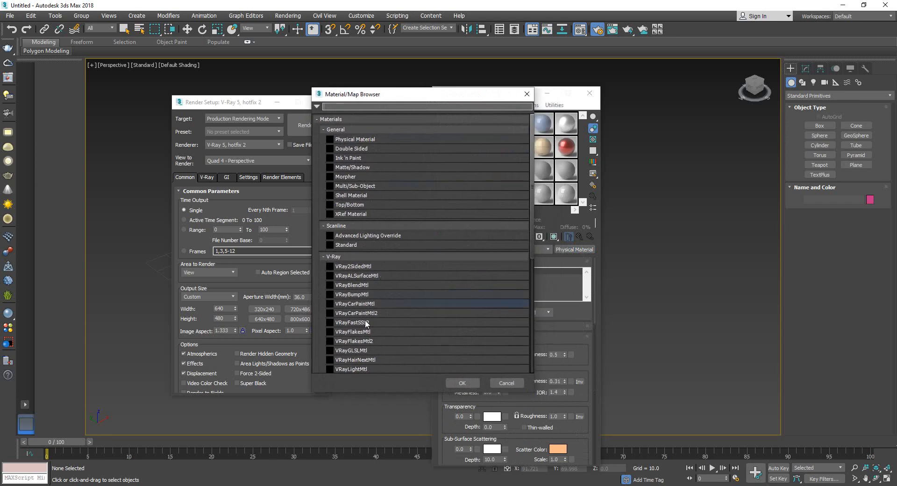
pyautogui.scroll(-2, 378, 309)
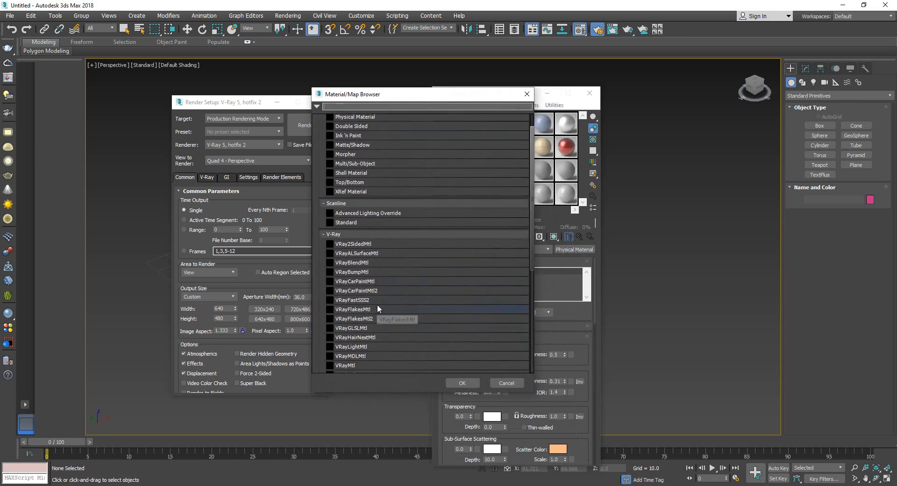
pyautogui.doubleClick(360, 334)
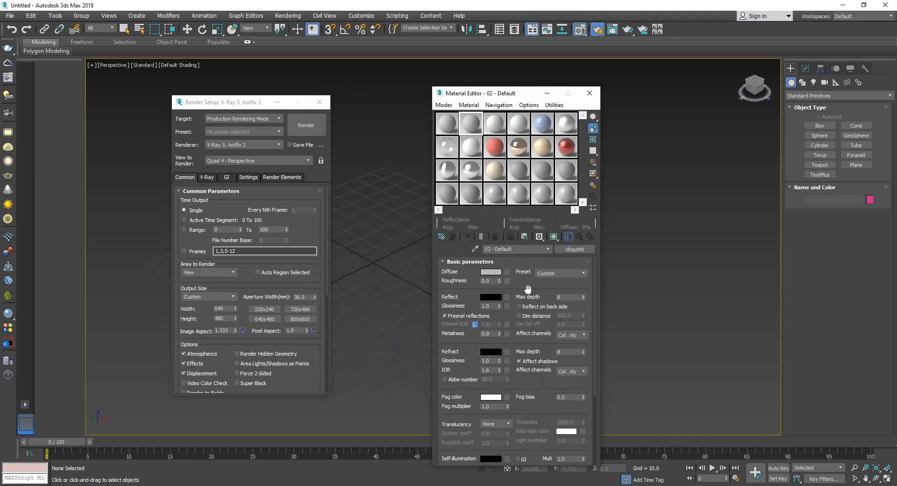
pyautogui.click(319, 102)
pyautogui.moveTo(476, 95); pyautogui.dragTo(567, 121)
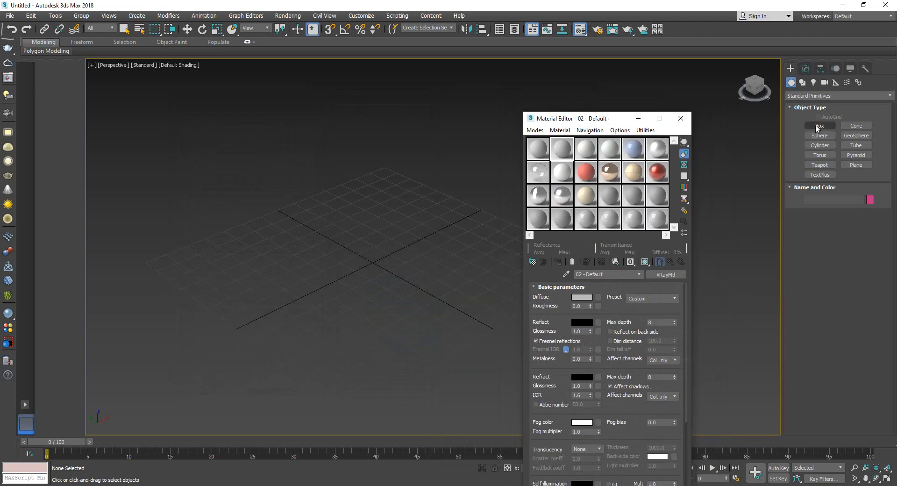
# Create a box about 104 long and 35 wide in the perspective viewport and apply the second sample slot's VRayMtl
pyautogui.click(820, 126)
pyautogui.moveTo(287, 236); pyautogui.dragTo(384, 341)
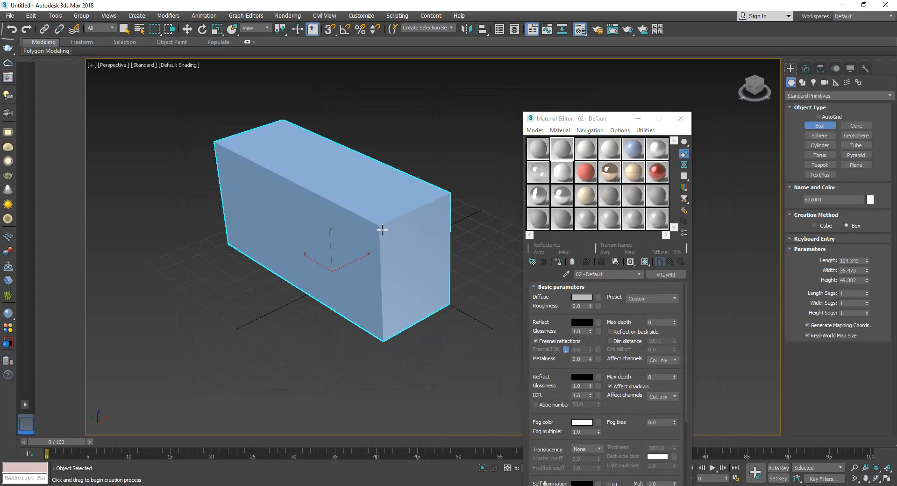
pyautogui.click(382, 227)
pyautogui.click(186, 29)
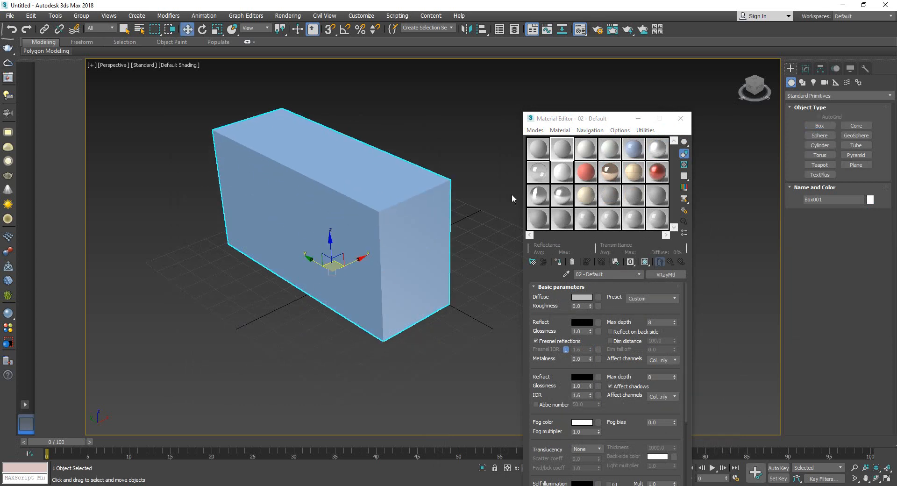
pyautogui.moveTo(370, 200); pyautogui.dragTo(369, 197)
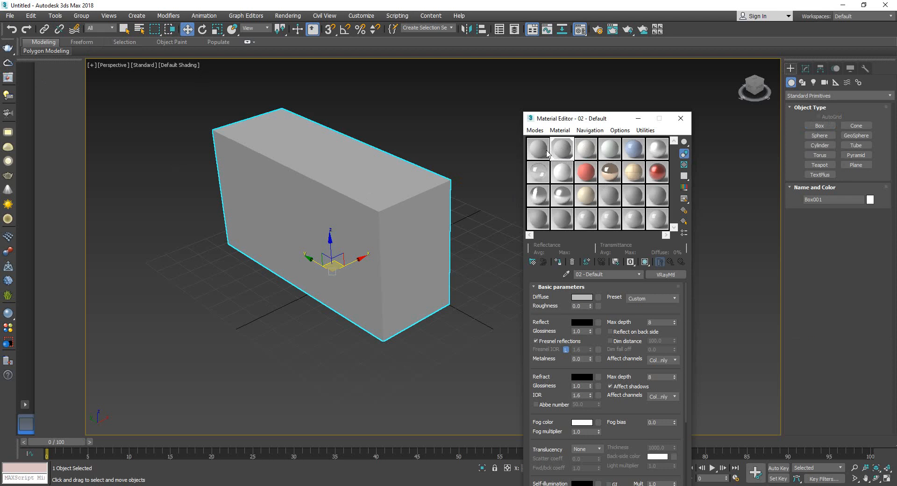
# Set the first sample slot's diffuse color to pink (Red 237, Green 128, Blue 128) and assign that material to the box
pyautogui.click(565, 194)
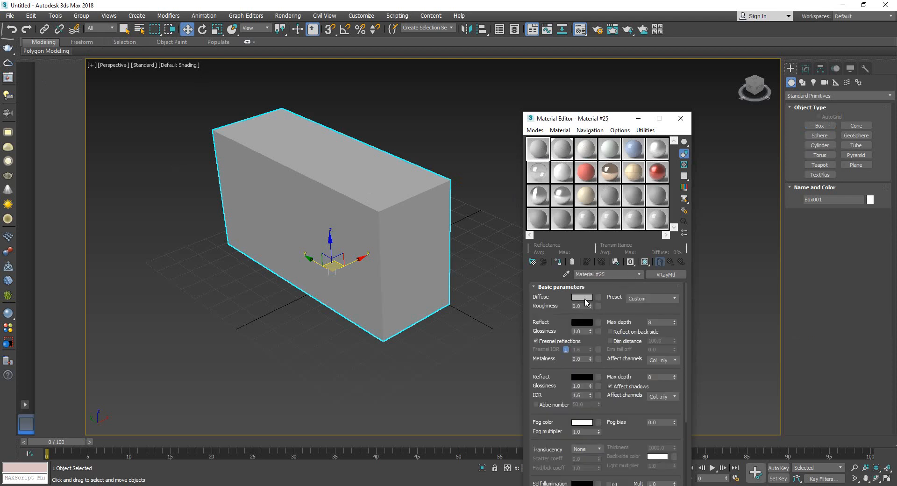
pyautogui.click(582, 297)
pyautogui.click(193, 70)
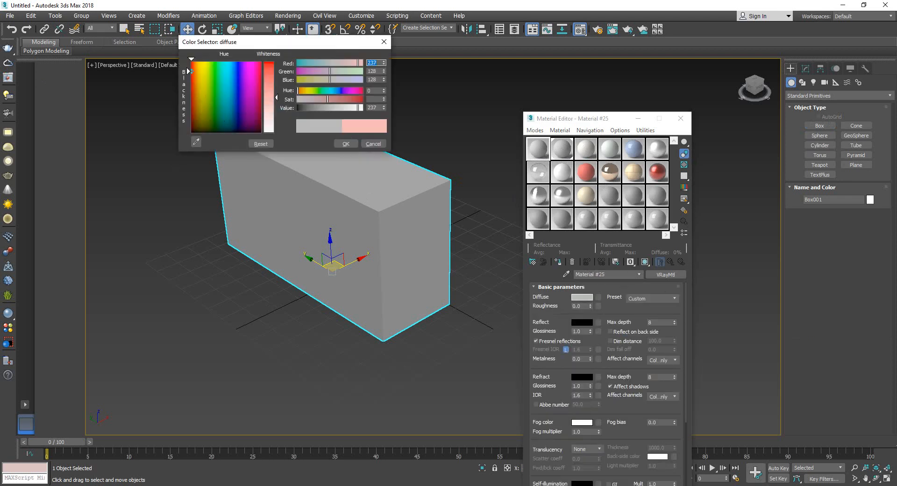
pyautogui.click(345, 145)
pyautogui.rightClick(537, 155)
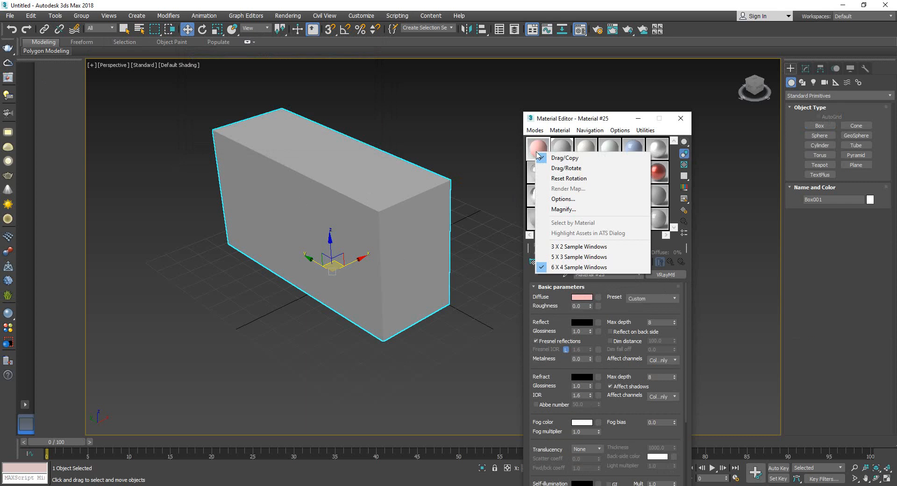
pyautogui.click(528, 140)
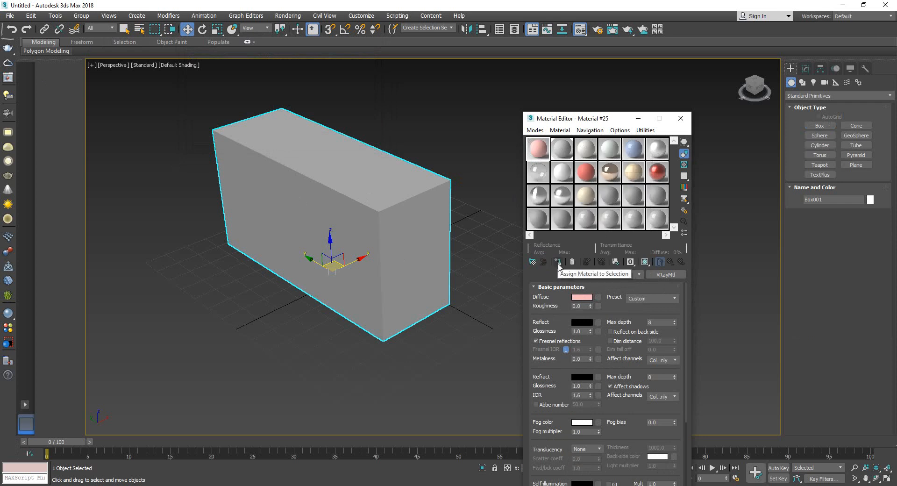
pyautogui.click(559, 262)
# Render the perspective view of the box with V-Ray and close the frame buffer and the Material Editor
pyautogui.scroll(2, 318, 206)
pyautogui.scroll(-5, 331, 256)
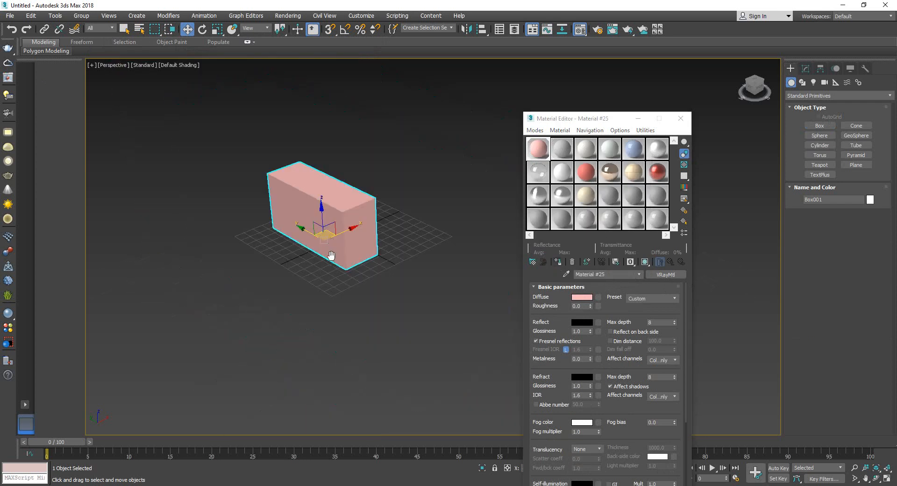
pyautogui.hotkey('shift', 'q')
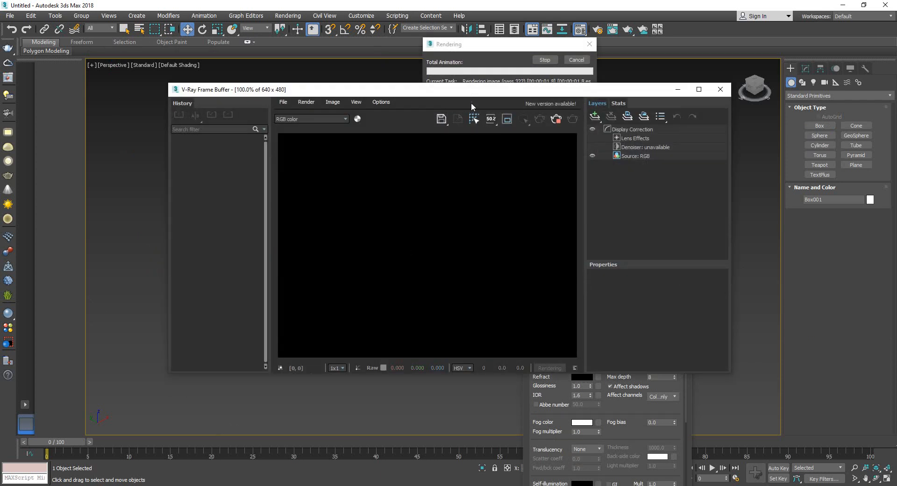
pyautogui.moveTo(469, 89); pyautogui.dragTo(389, 105)
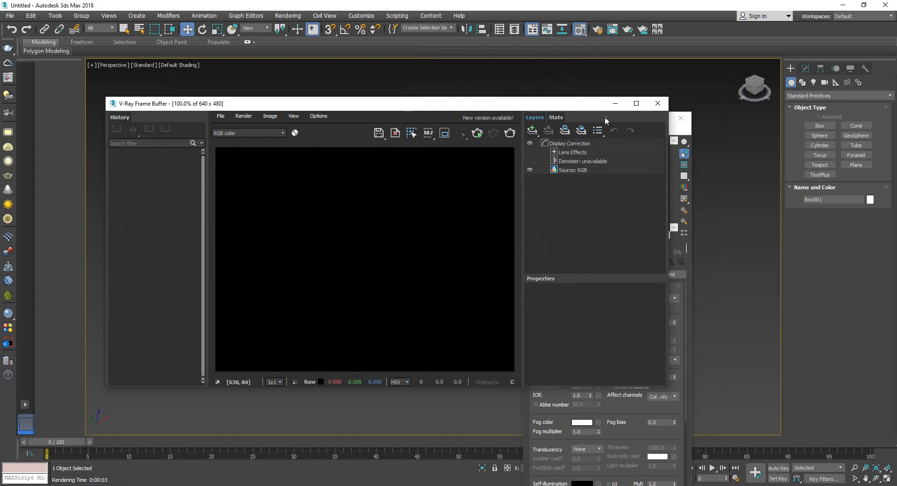
pyautogui.click(657, 104)
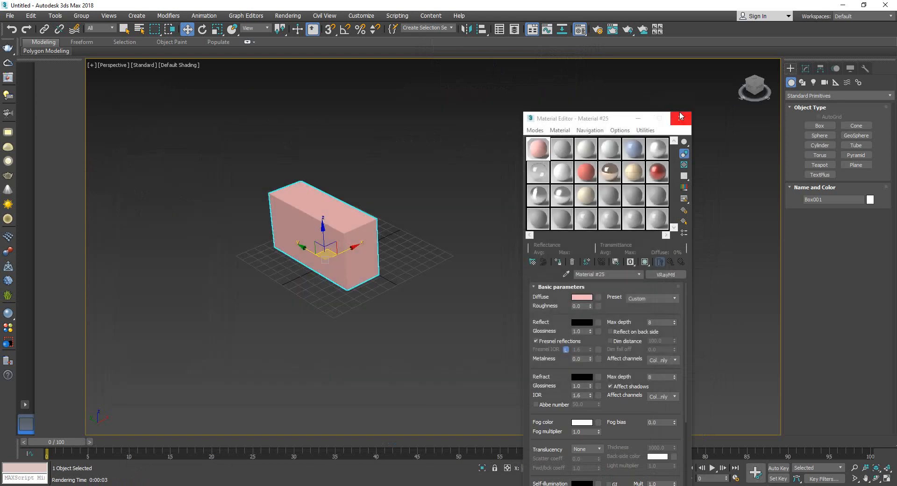
pyautogui.click(679, 116)
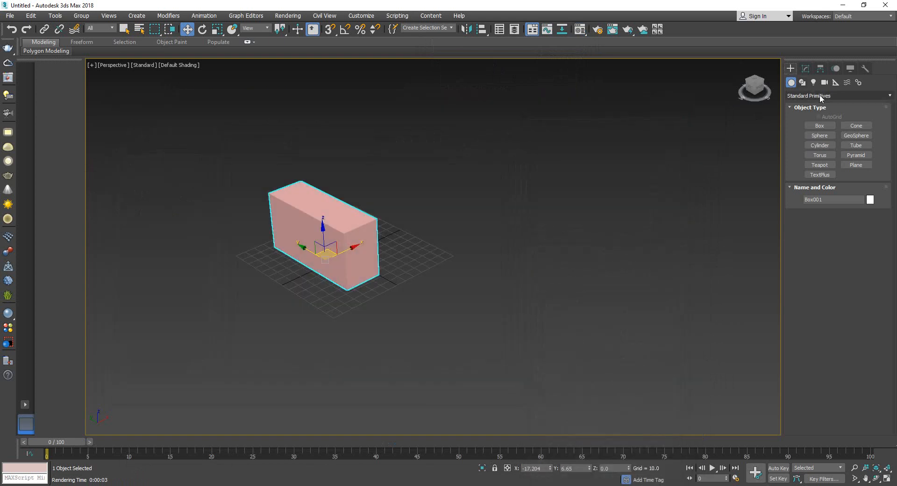
# Switch the geometry category to VRay and look over its object types
pyautogui.click(820, 95)
pyautogui.click(800, 222)
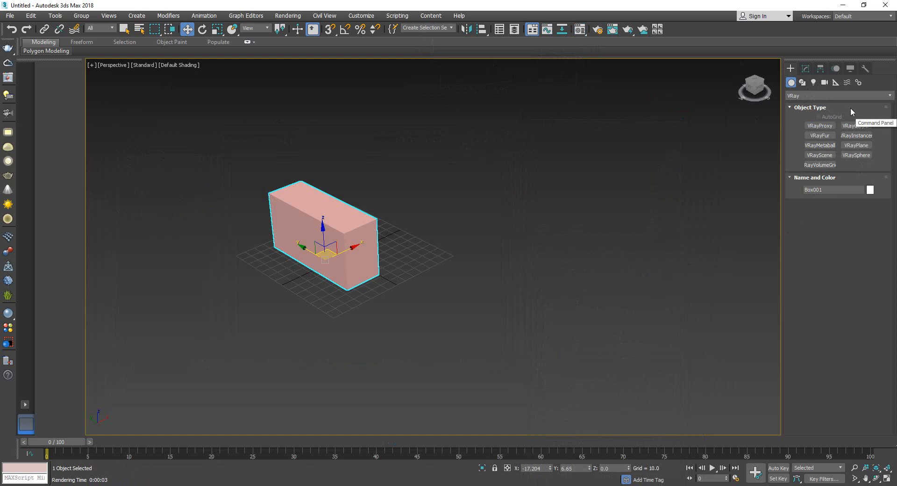
pyautogui.click(814, 96)
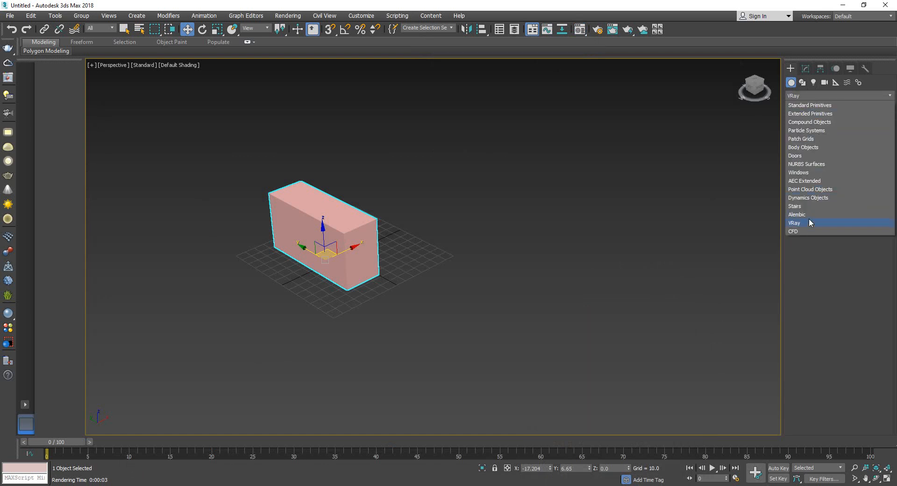
# Create a VRaySun in the Top view, placed southeast of the box and targeted at it
pyautogui.click(813, 83)
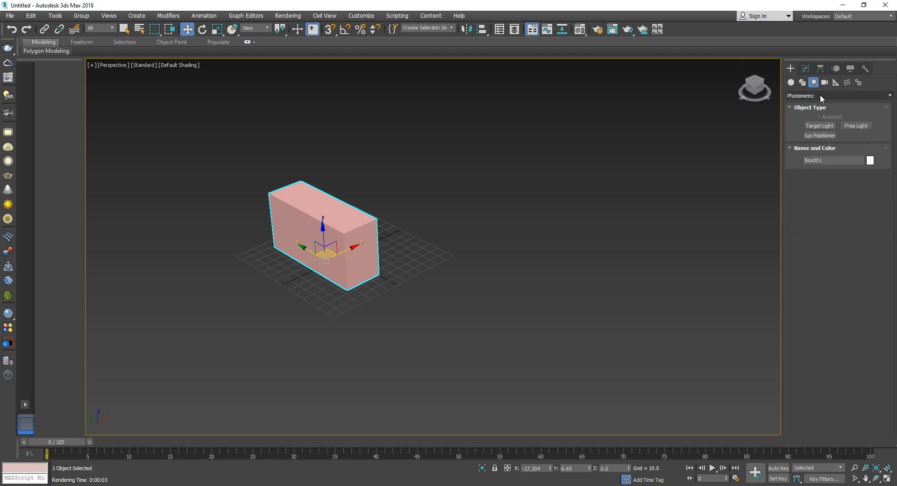
pyautogui.click(821, 95)
pyautogui.click(811, 121)
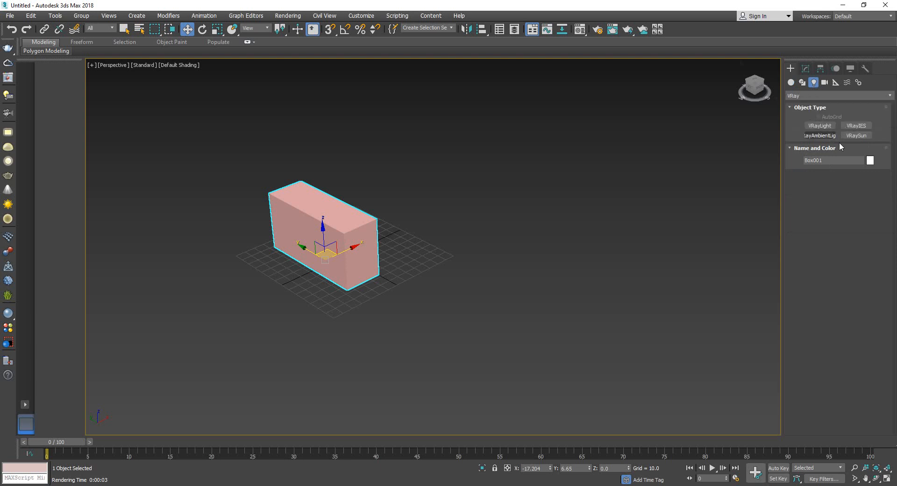
pyautogui.click(862, 138)
pyautogui.scroll(-6, 302, 263)
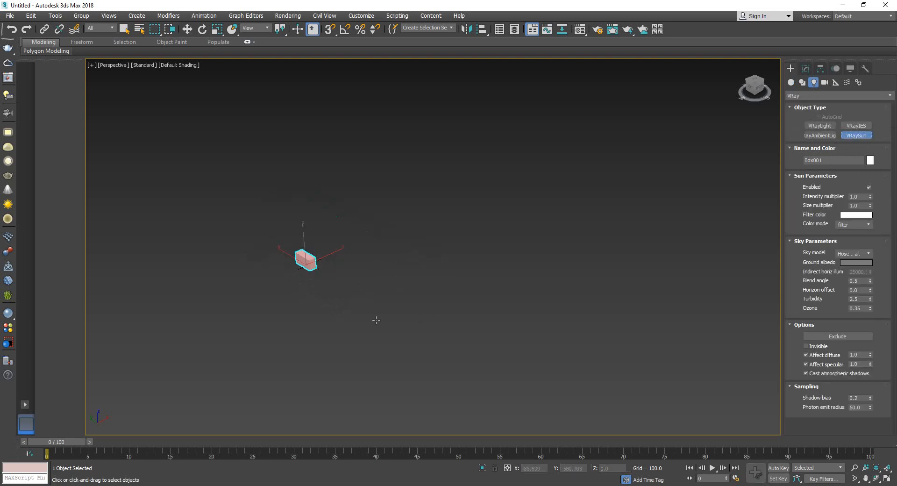
pyautogui.hotkey('alt', 'w')
pyautogui.rightClick(203, 207)
pyautogui.hotkey('alt', 'w')
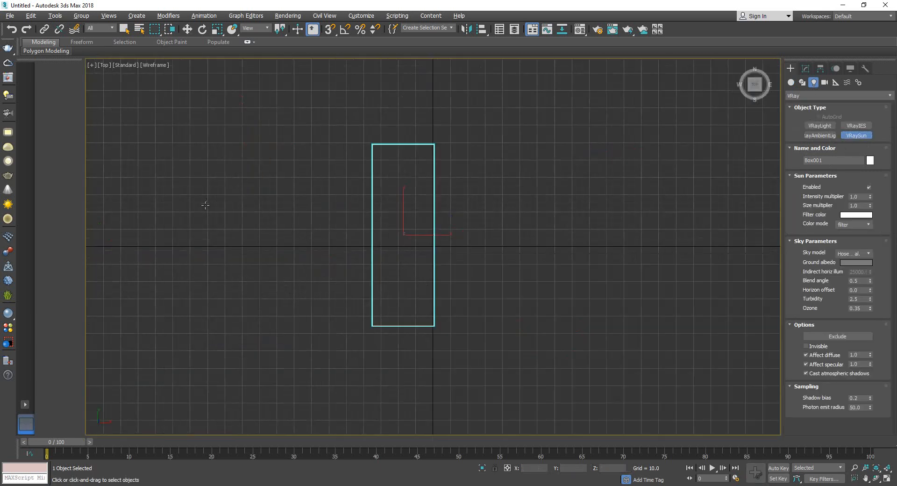
pyautogui.moveTo(585, 374); pyautogui.dragTo(251, 207)
pyautogui.click(477, 277)
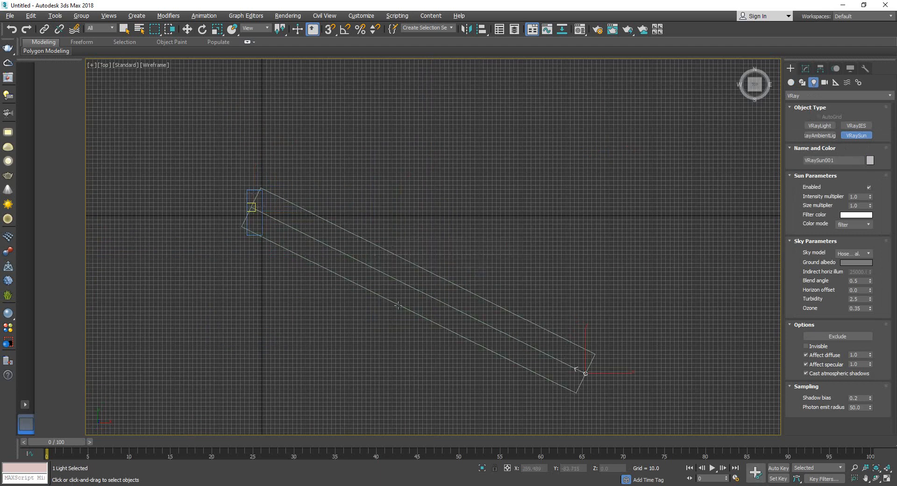
pyautogui.scroll(-4, 389, 291)
# Move the VRaySun farther from the box to about X 1818, Y -723 and raise it to about Z 4825
pyautogui.click(187, 29)
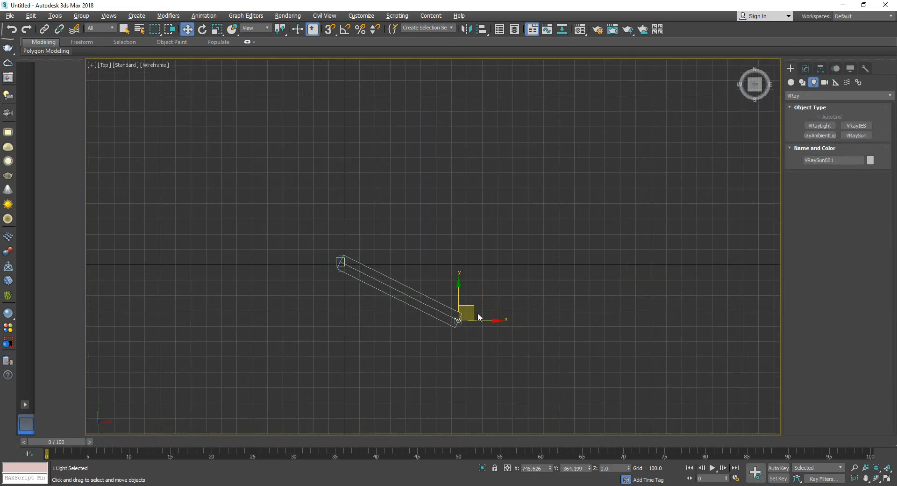
pyautogui.moveTo(474, 309); pyautogui.dragTo(634, 364)
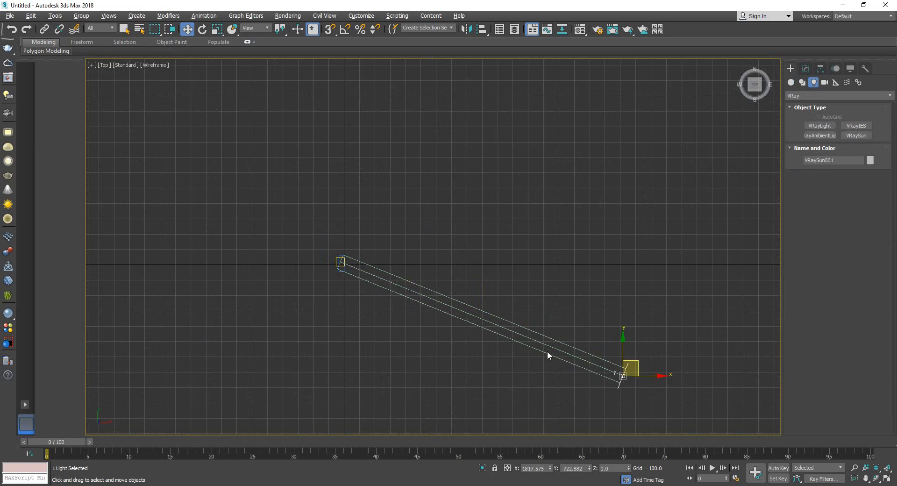
pyautogui.hotkey('alt', 'w')
pyautogui.rightClick(583, 371)
pyautogui.hotkey('alt', 'w')
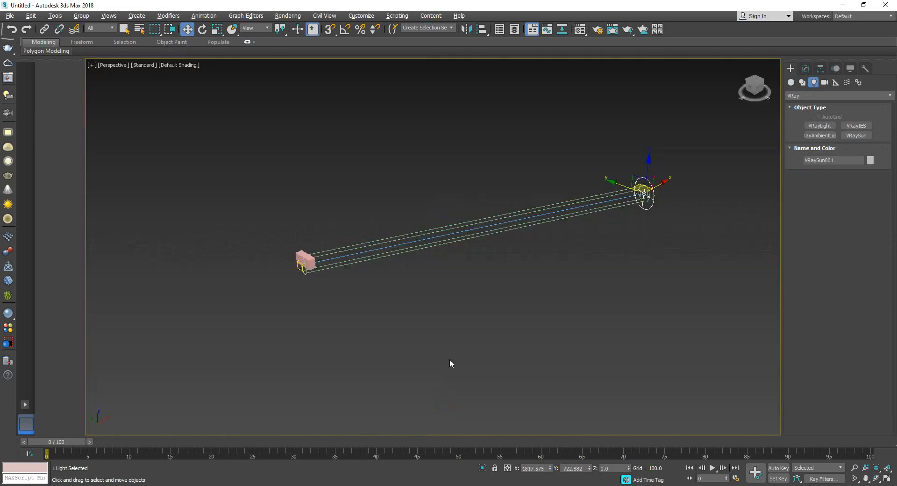
pyautogui.scroll(-5, 523, 336)
pyautogui.moveTo(473, 313); pyautogui.dragTo(438, 143)
pyautogui.hotkey('alt', 'w')
pyautogui.hotkey('alt', 'w')
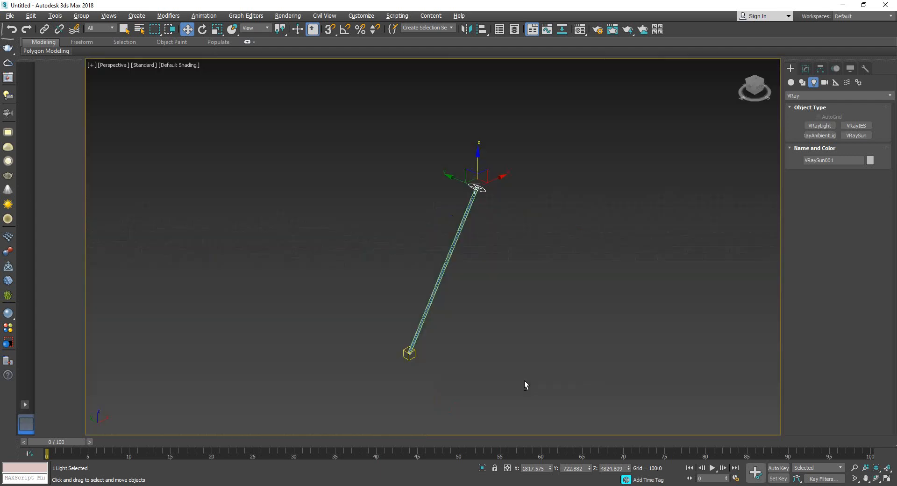
# Create a physical camera from the perspective view framed on the box and turn on safe frames
pyautogui.scroll(3, 444, 372)
pyautogui.scroll(5, 374, 371)
pyautogui.scroll(5, 515, 242)
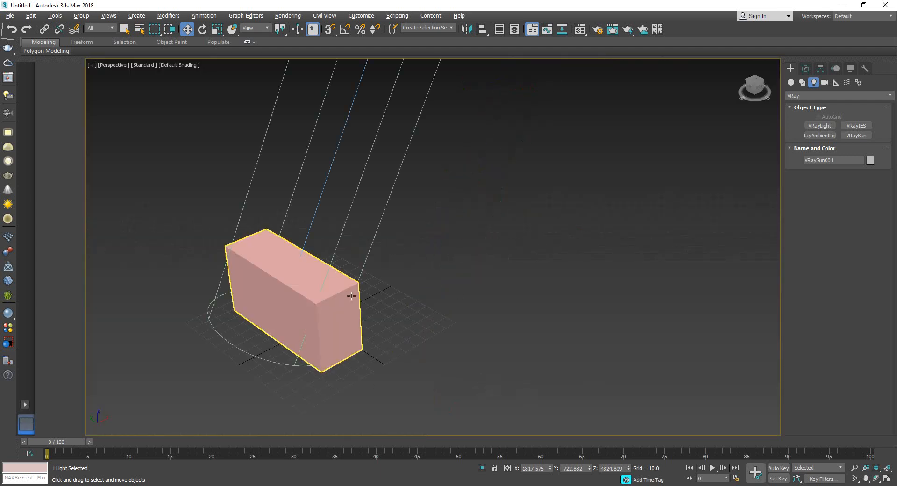
pyautogui.moveTo(354, 295); pyautogui.dragTo(449, 285, button='middle')
pyautogui.hotkey('ctrl', 'c')
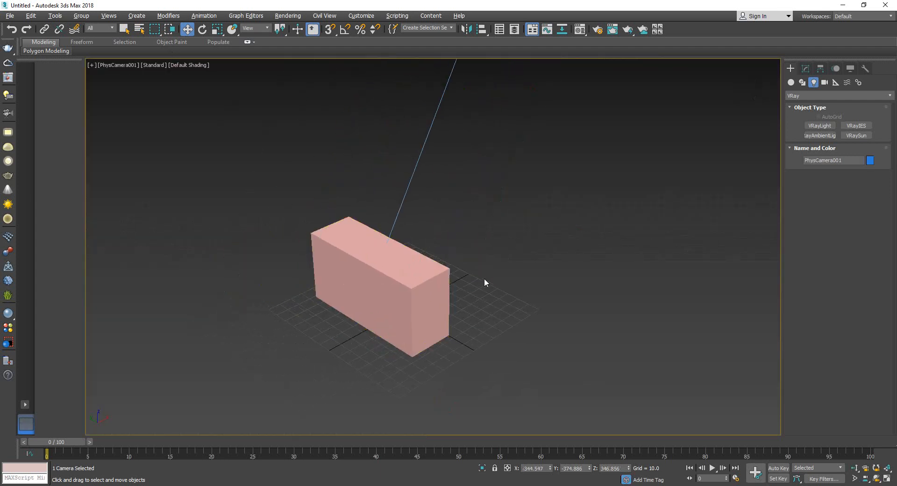
pyautogui.hotkey('shift', 'f')
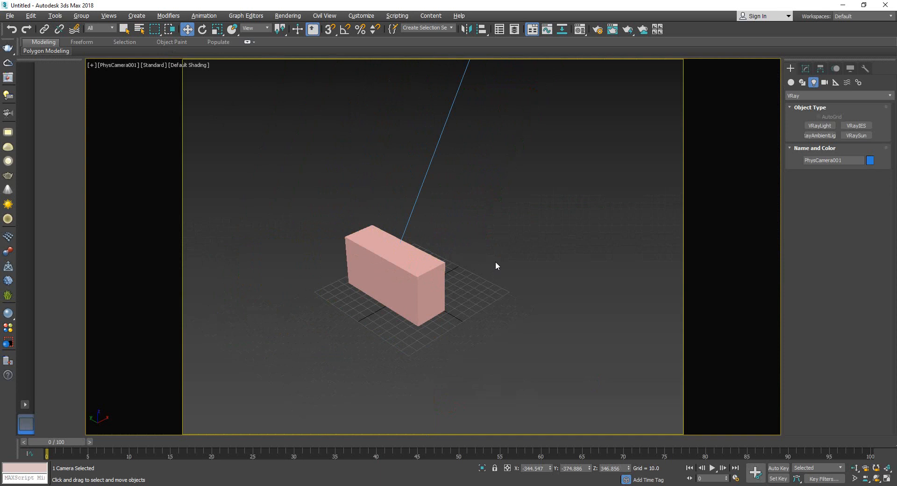
# Start a V-Ray render of the physical camera view, stop it early and close the frame buffer
pyautogui.click(496, 265)
pyautogui.hotkey('shift', 'q')
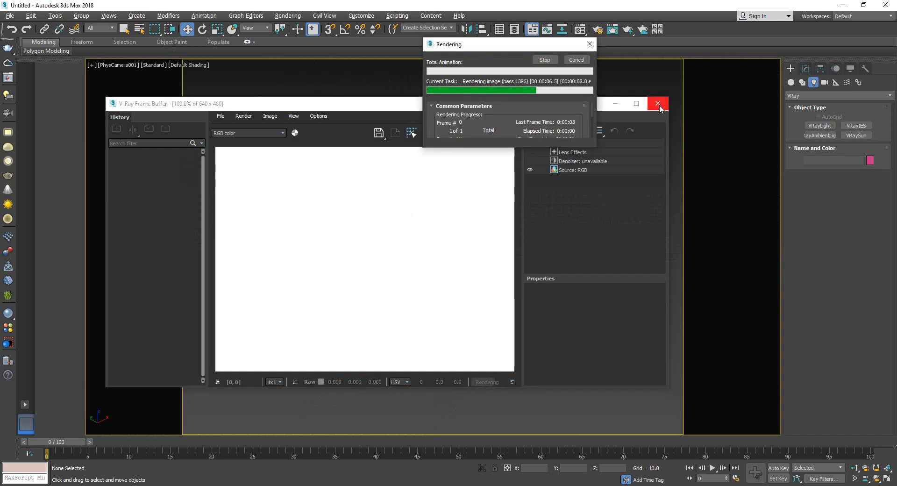
pyautogui.click(543, 62)
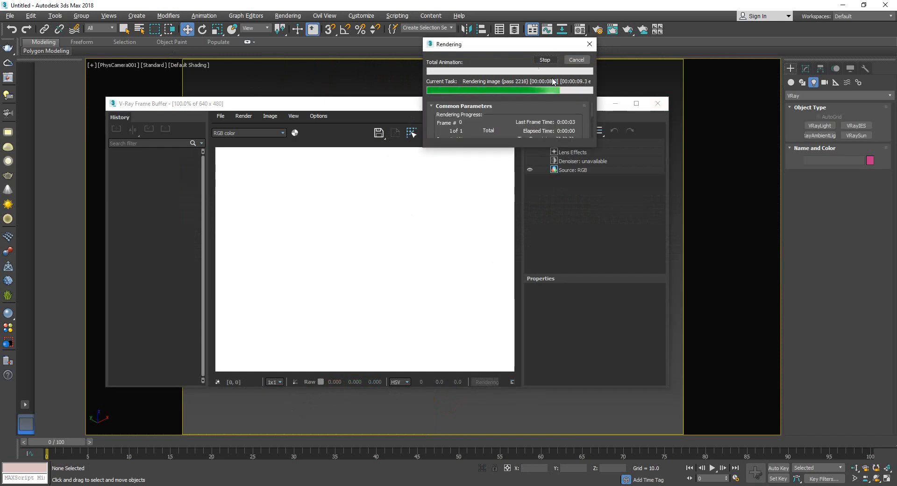
pyautogui.click(659, 104)
# Set the VRaySun's intensity multiplier to 0.002
pyautogui.hotkey('alt', 'w')
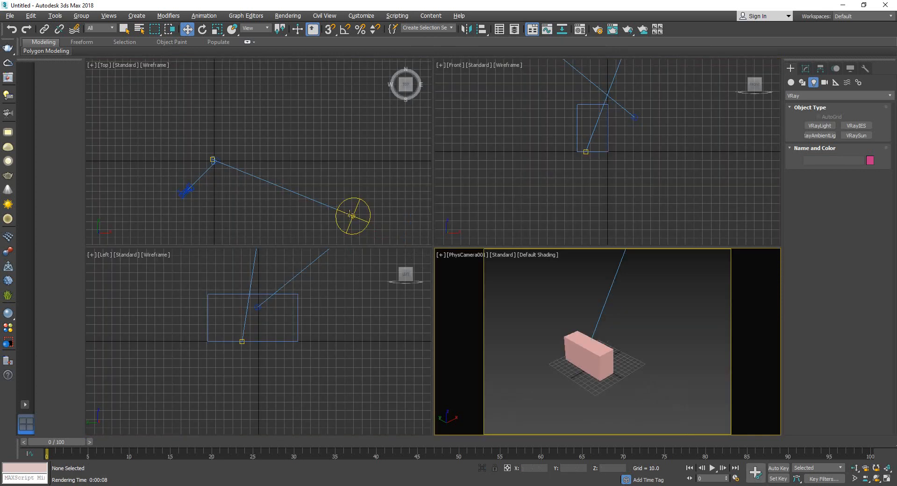
pyautogui.click(352, 214)
pyautogui.click(804, 68)
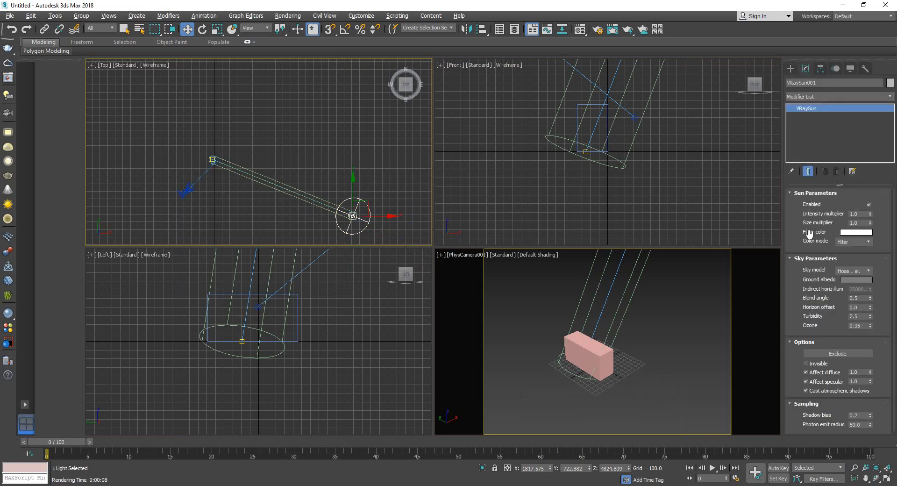
pyautogui.click(854, 213)
pyautogui.write('.')
# Render the camera view with the dimmed sun, inspect the box up close in the frame buffer and close it
pyautogui.middleClick(668, 329)
pyautogui.hotkey('shift', 'q')
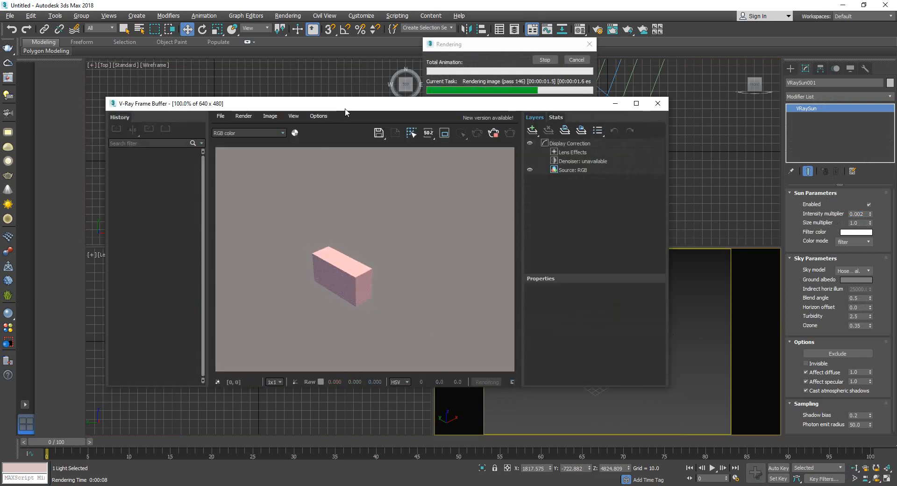
pyautogui.moveTo(345, 105); pyautogui.dragTo(220, 110)
pyautogui.scroll(2, 206, 290)
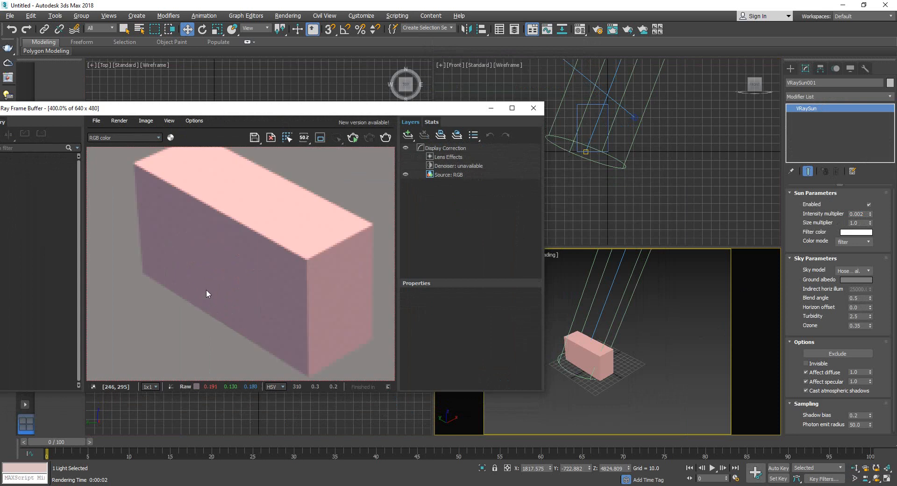
pyautogui.scroll(-2, 253, 243)
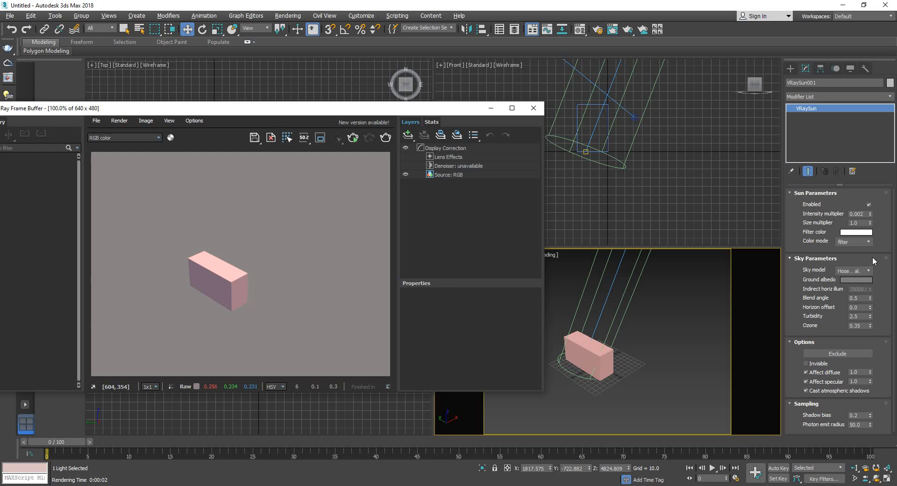
pyautogui.scroll(2, 189, 256)
pyautogui.moveTo(242, 293); pyautogui.dragTo(166, 195, button='middle')
pyautogui.scroll(-2, 234, 250)
pyautogui.scroll(1, 211, 293)
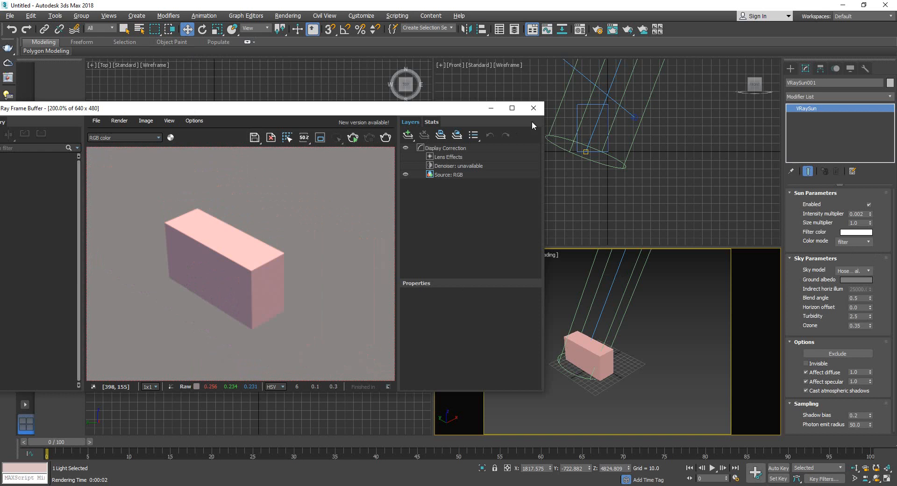
pyautogui.click(533, 108)
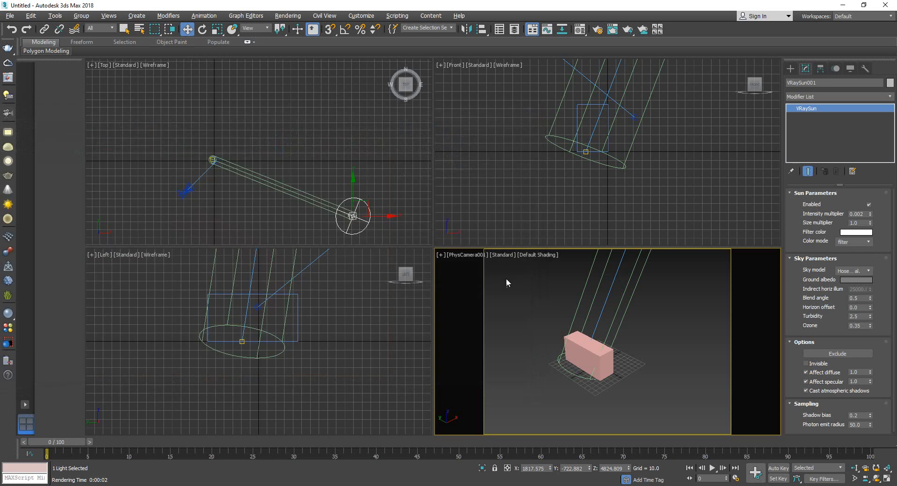
pyautogui.click(523, 302)
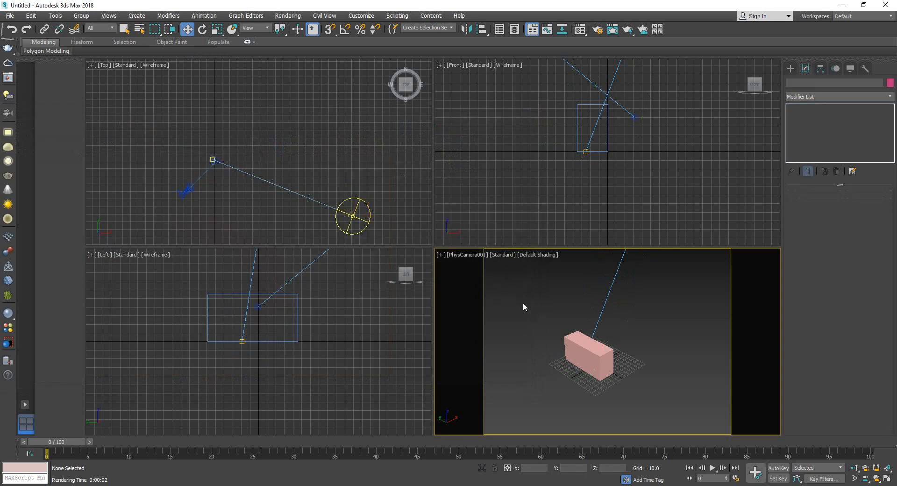
pyautogui.click(322, 172)
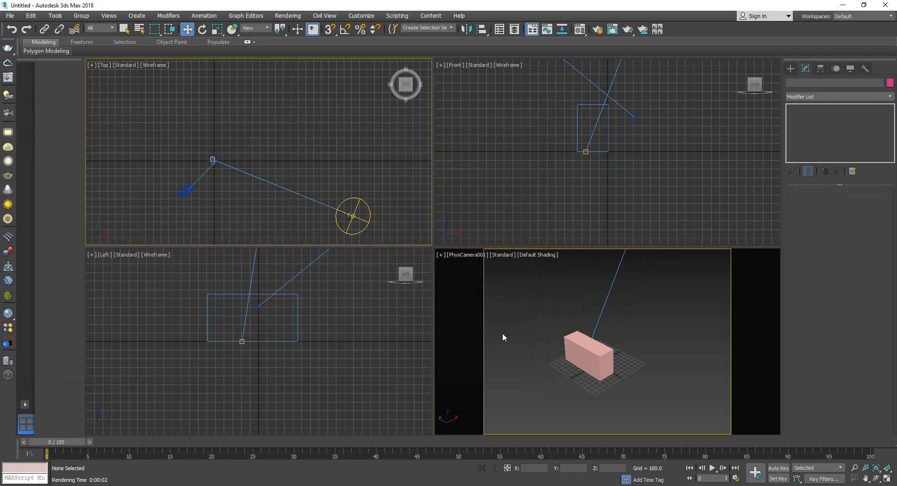
pyautogui.click(527, 320)
pyautogui.click(363, 167)
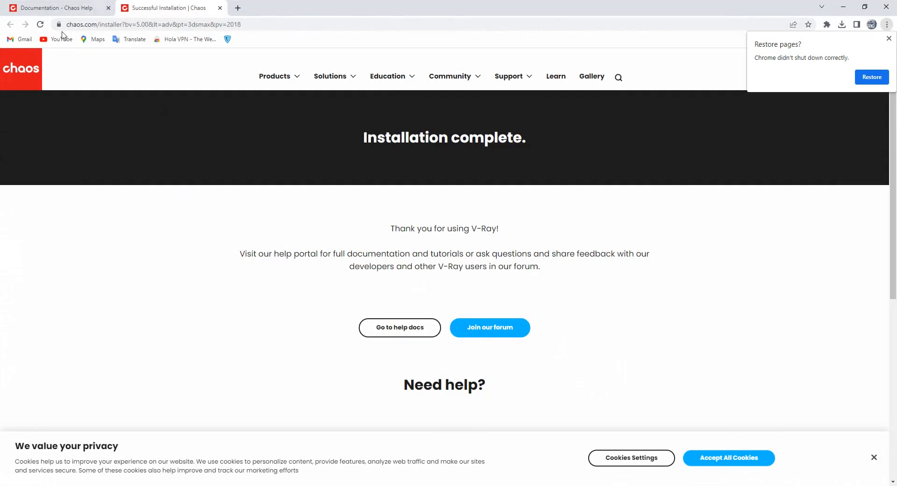
# Switch to Chrome, open YouTube, dismiss the page-restore prompt and go to the signed-in account's own channel
pyautogui.click(59, 41)
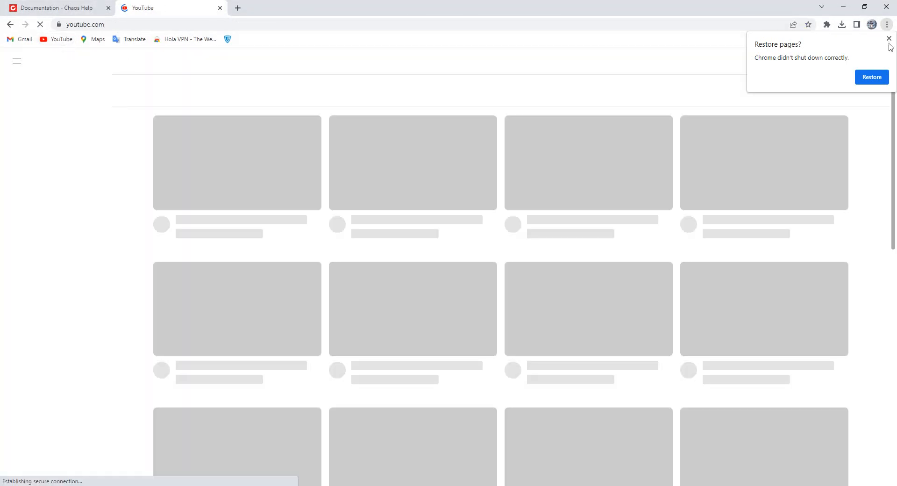
pyautogui.click(888, 39)
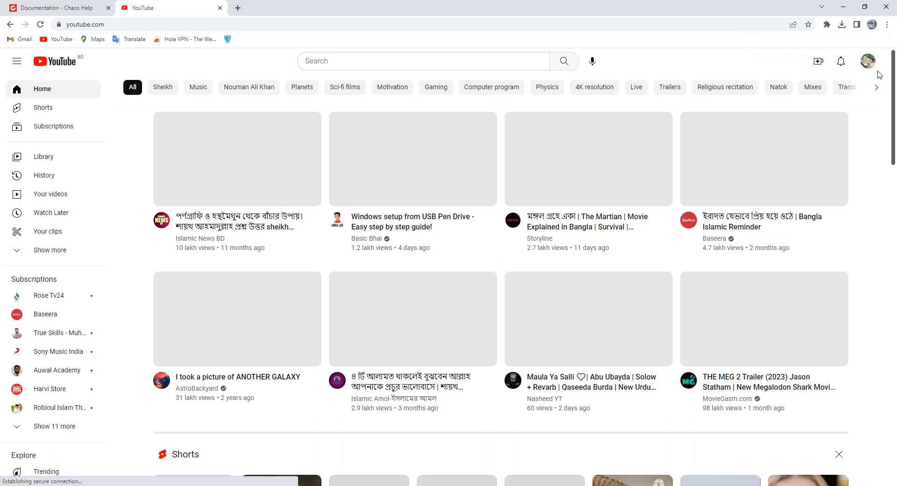
pyautogui.click(868, 61)
pyautogui.click(757, 133)
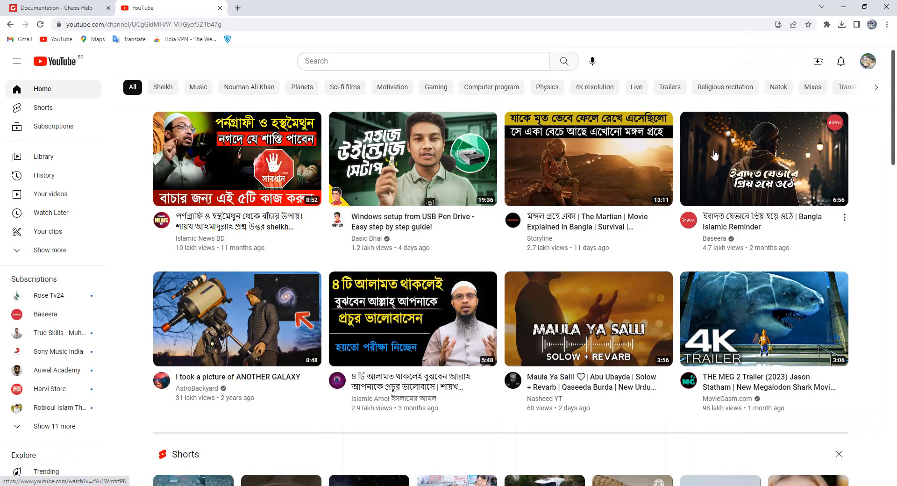